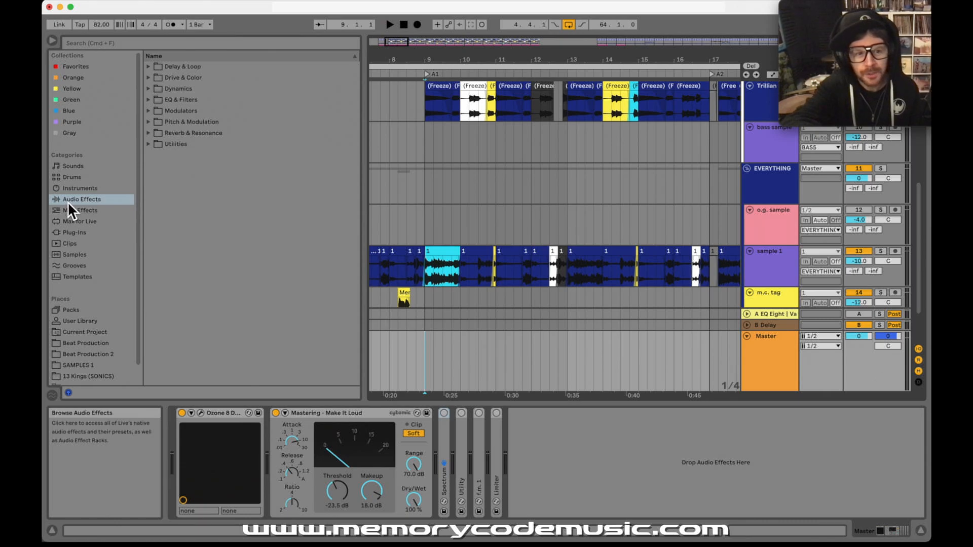
# Add the Sides Only preset of the Utility effect to the Master track, right after the Mastering - Make It Loud compressor
pyautogui.click(148, 144)
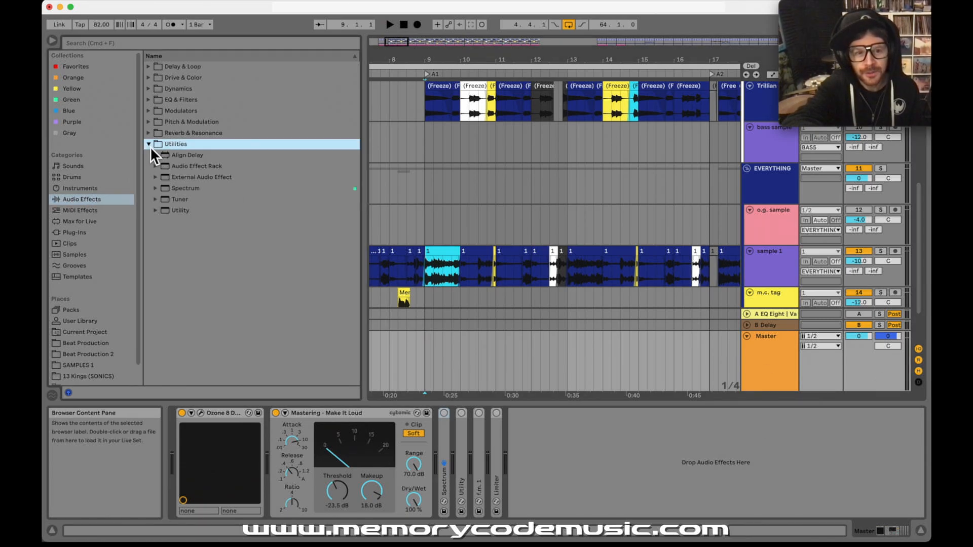
pyautogui.click(155, 211)
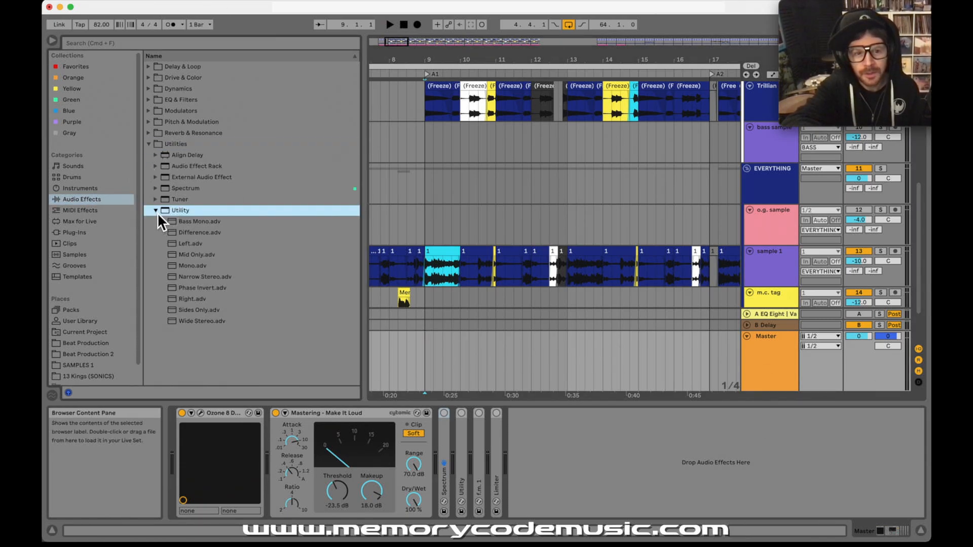
pyautogui.click(203, 312)
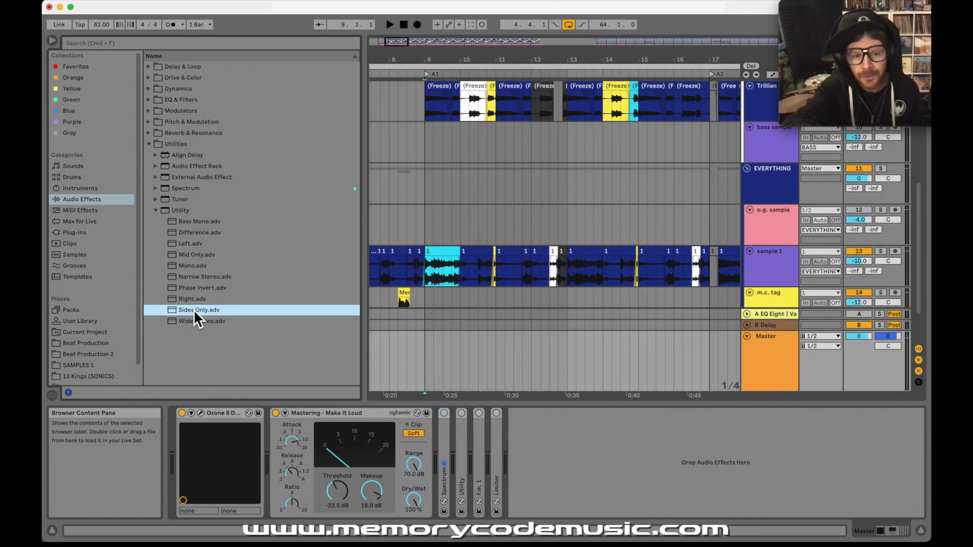
pyautogui.moveTo(193, 309); pyautogui.dragTo(439, 434)
pyautogui.click(353, 416)
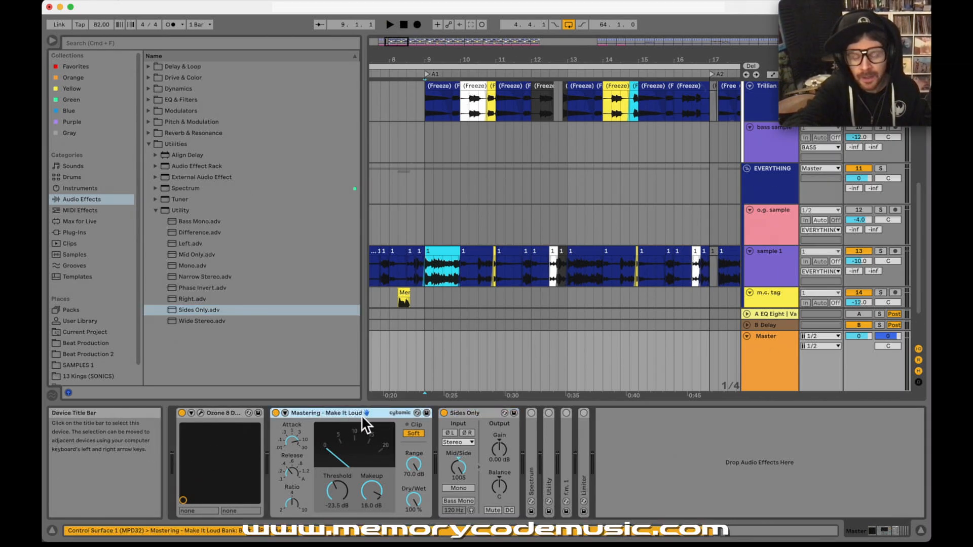
# Bypass the Sides Only device on the Master and play the full mix from bar 9
pyautogui.click(466, 415)
pyautogui.click(444, 414)
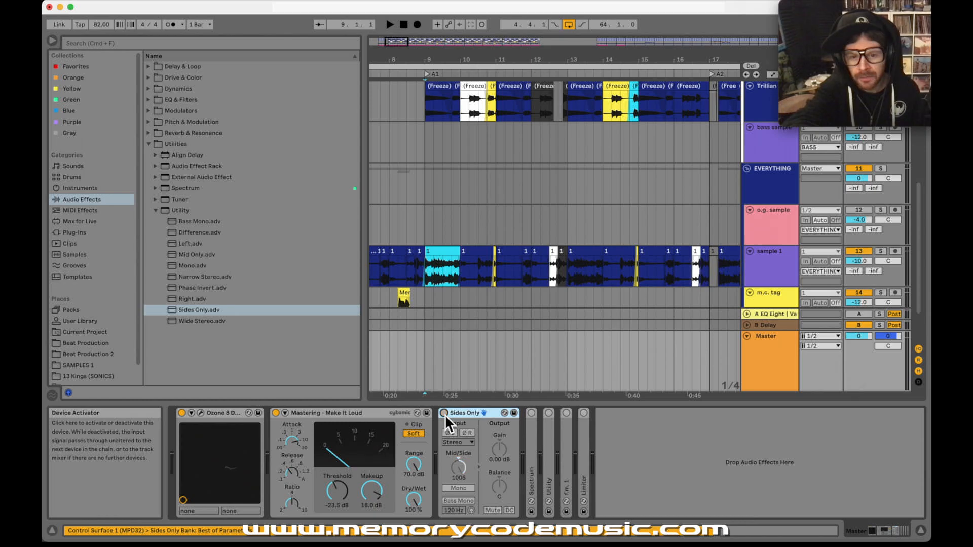
pyautogui.click(425, 378)
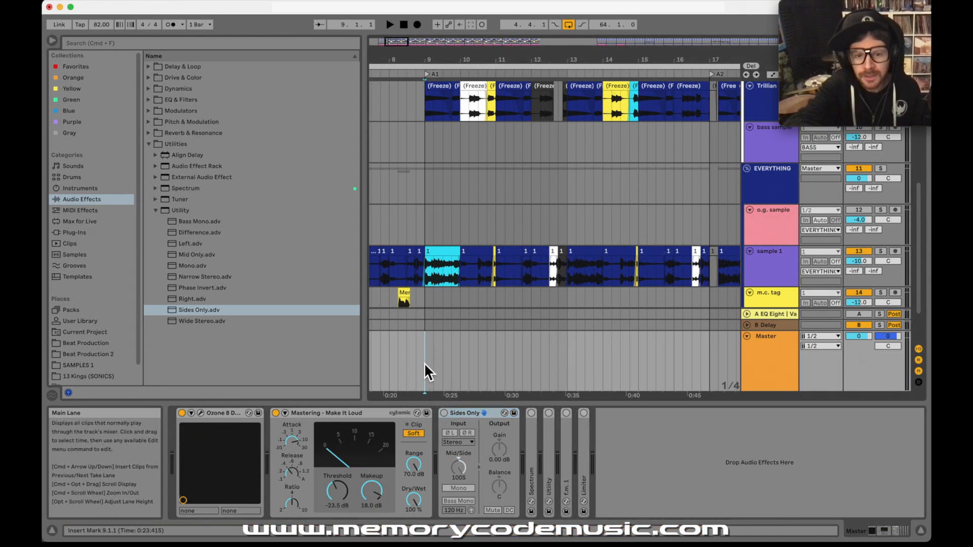
pyautogui.press('space')
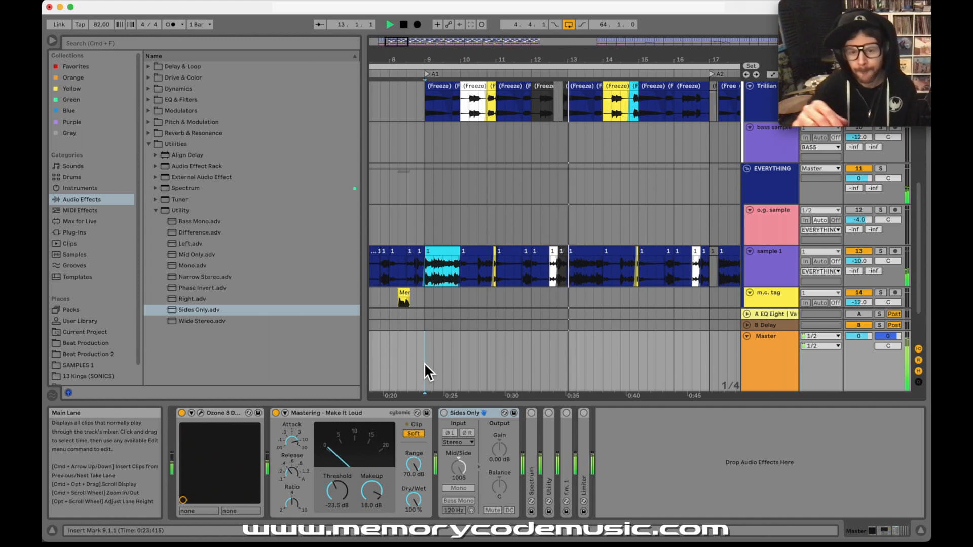
pyautogui.press('space')
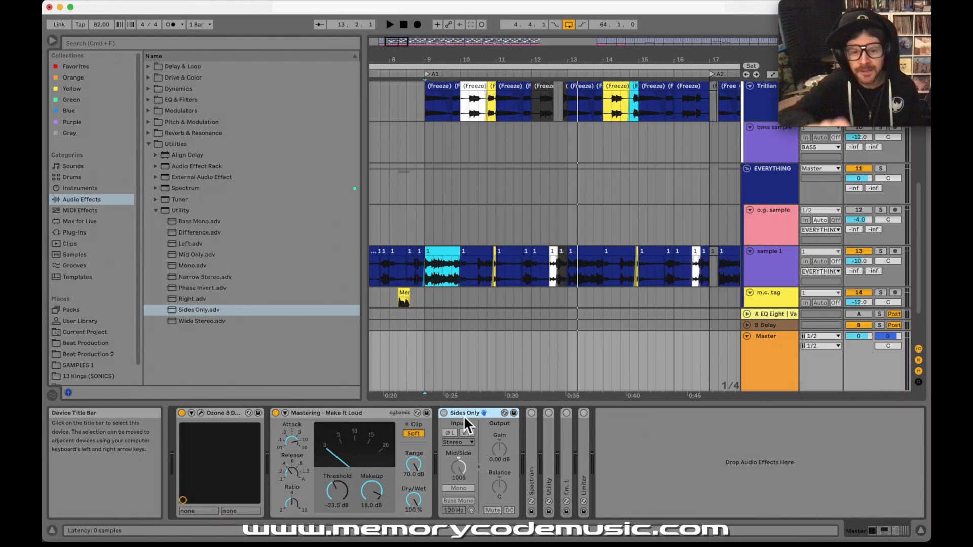
# Reactivate the Sides Only device on the Master and solo the sample 1 track
pyautogui.click(444, 414)
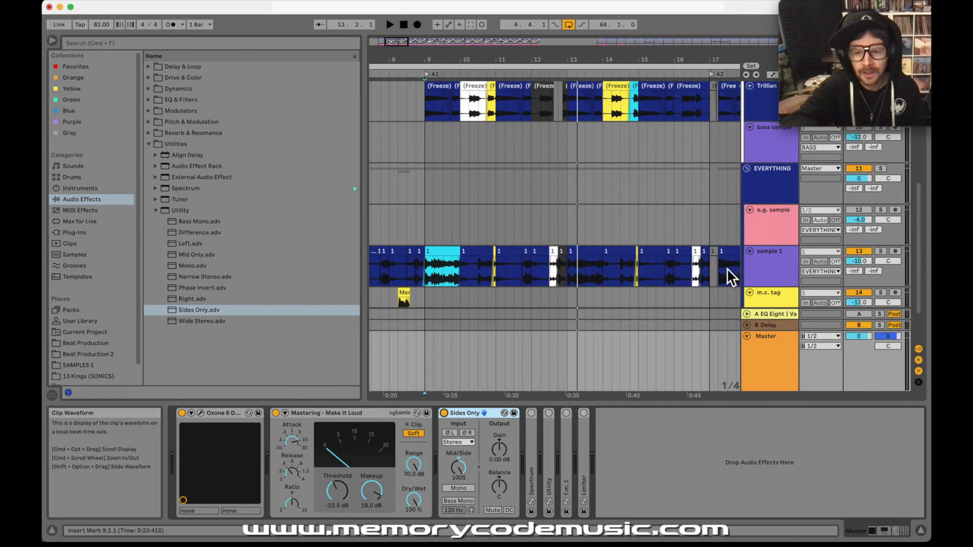
pyautogui.click(774, 257)
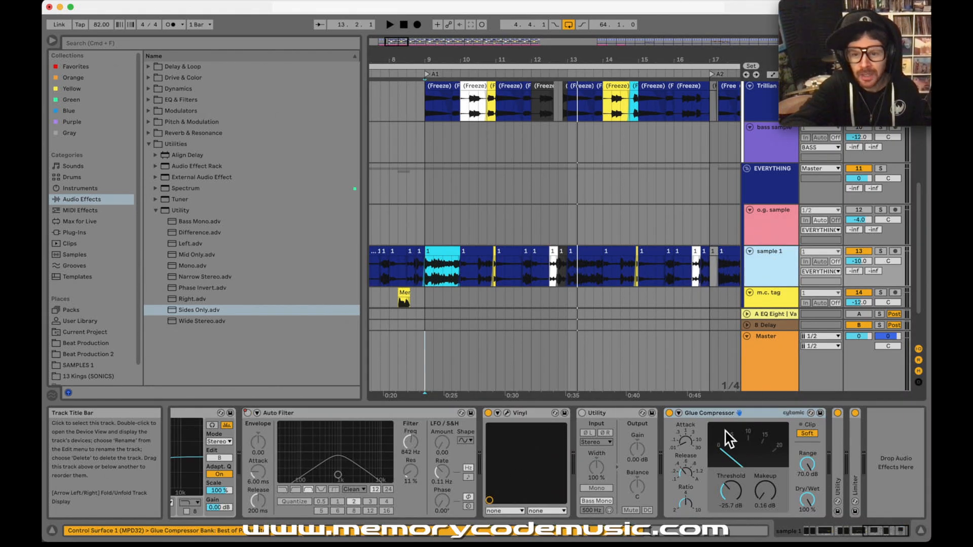
pyautogui.click(883, 254)
pyautogui.click(778, 254)
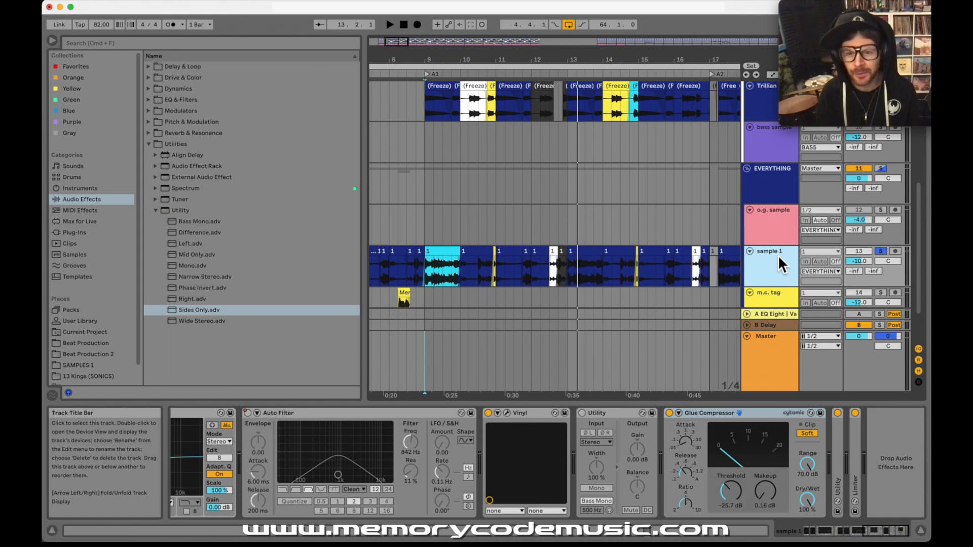
# Compare the Utility device on the sample 1 track with the Sides Only device on the Master
pyautogui.click(616, 412)
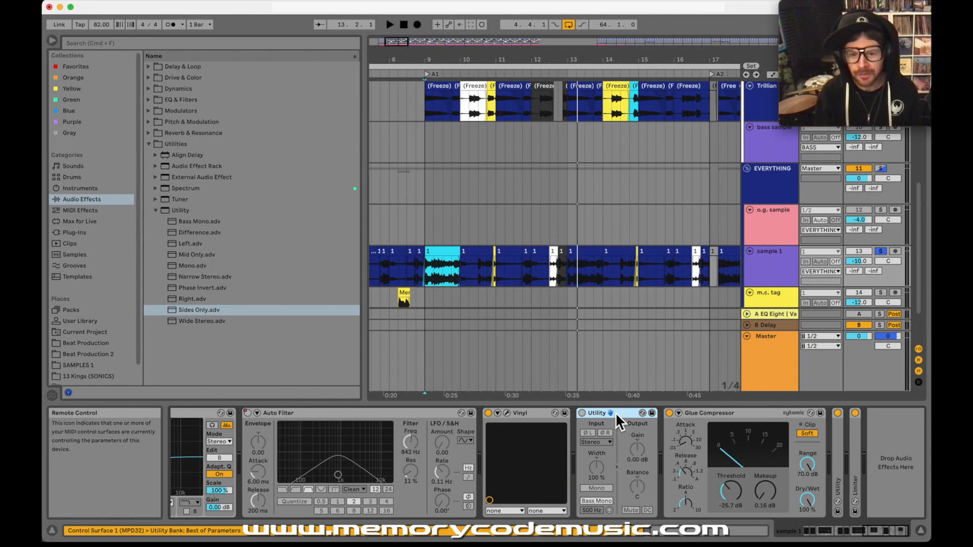
pyautogui.click(776, 261)
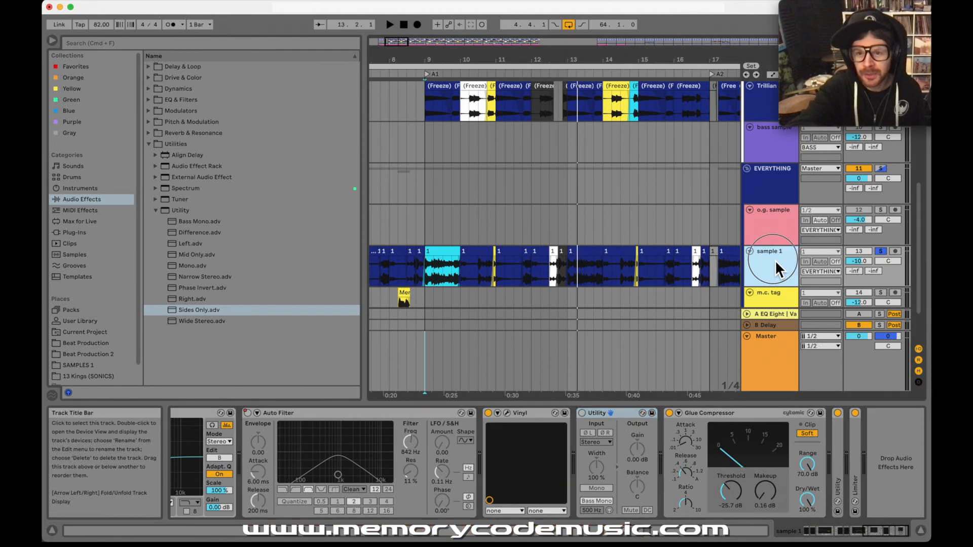
pyautogui.click(769, 346)
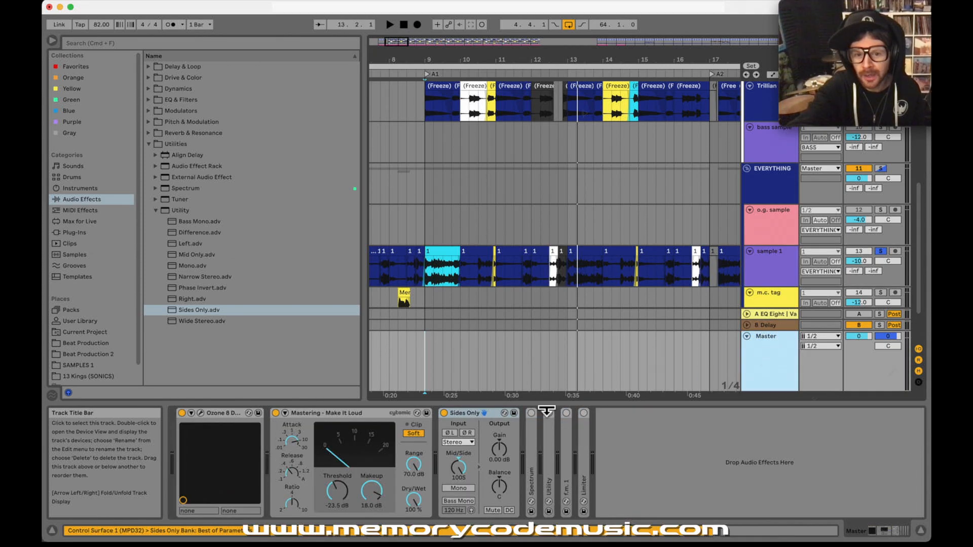
pyautogui.click(462, 414)
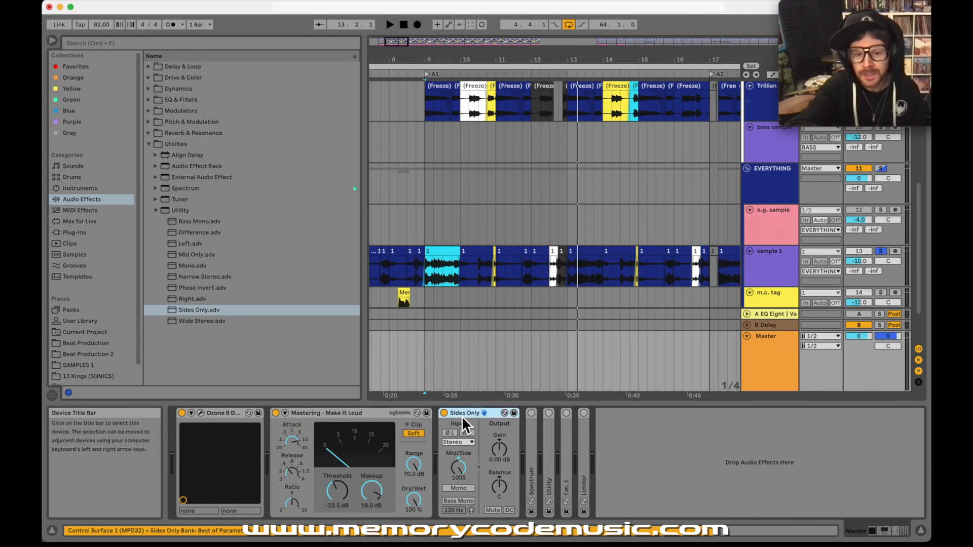
# Play the soloed sample 1 track from bar 9 twice to hear its side signal with its Utility off
pyautogui.click(761, 263)
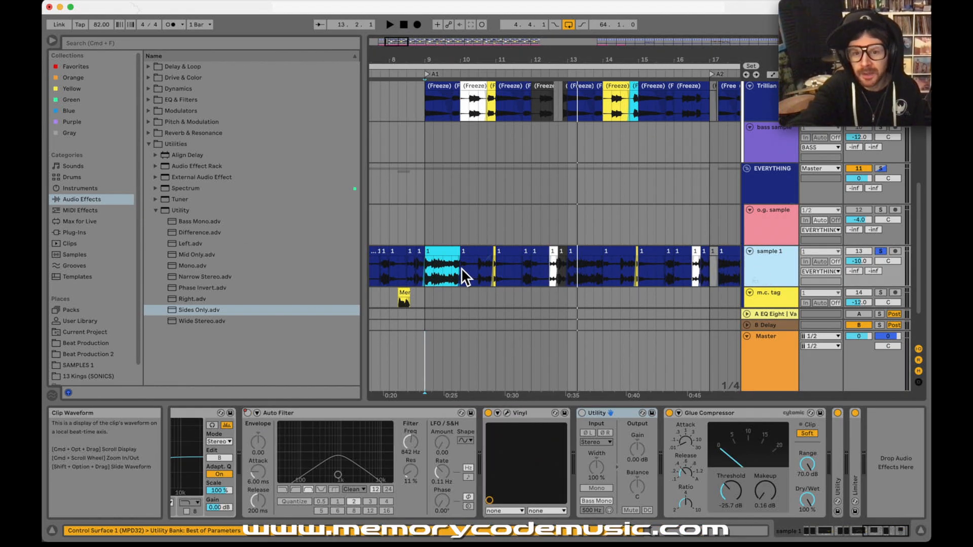
pyautogui.click(428, 272)
pyautogui.press('space')
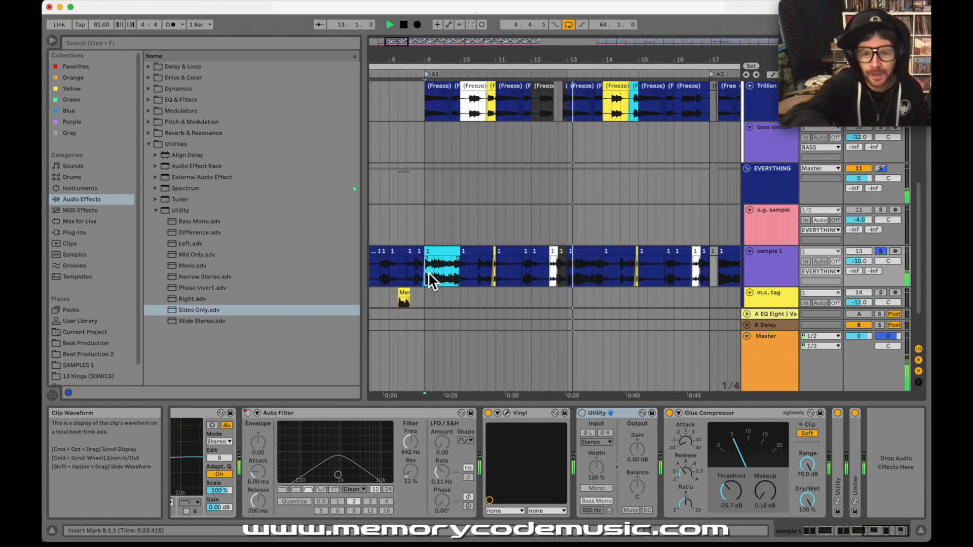
pyautogui.press('space')
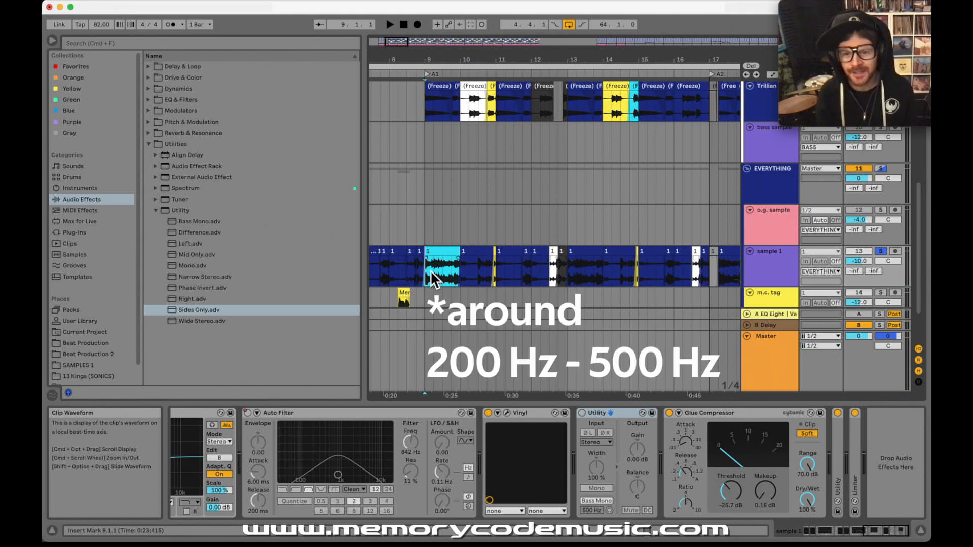
pyautogui.click(436, 251)
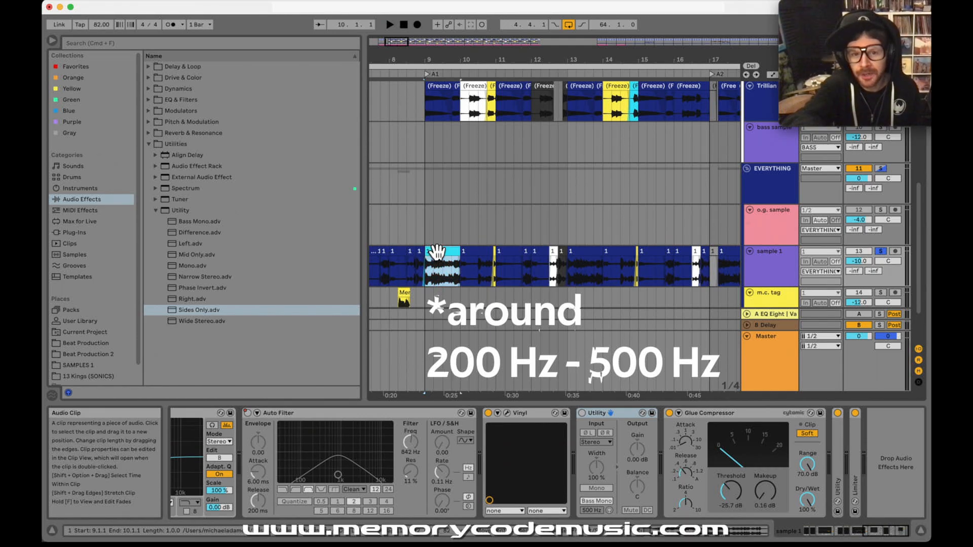
pyautogui.press('space')
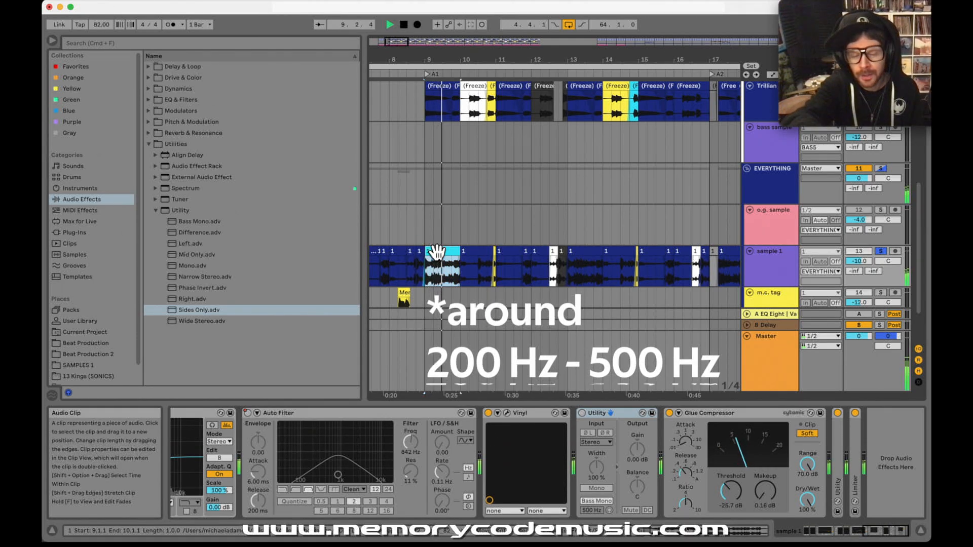
pyautogui.press('space')
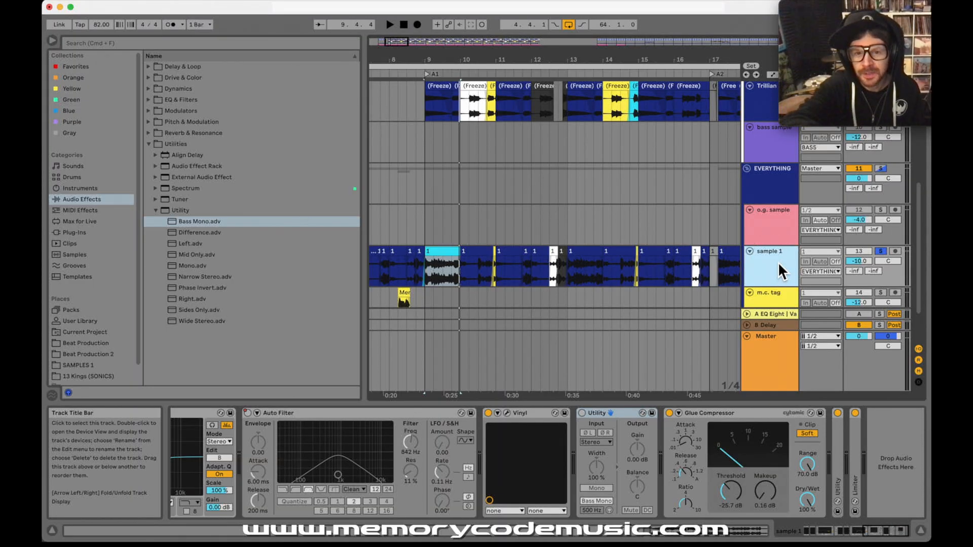
# Locate the Bass Mono preset of Utility and activate the sample 1 track's Utility device with Bass Mono at 500 Hz
pyautogui.click(188, 210)
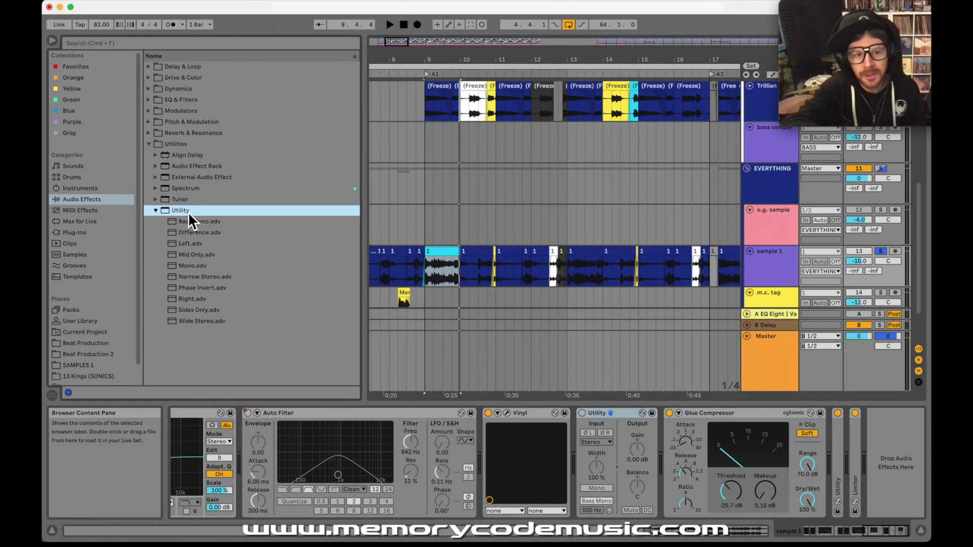
pyautogui.click(193, 225)
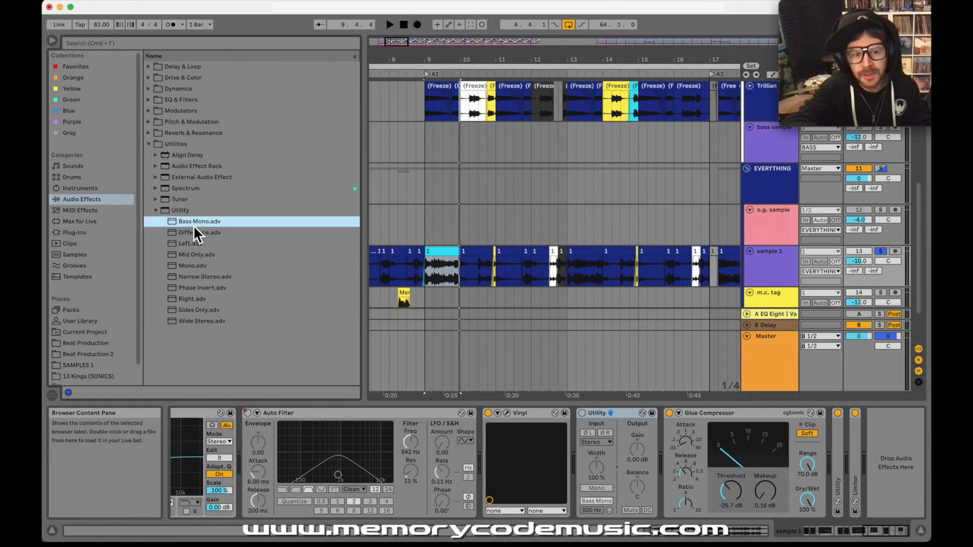
pyautogui.click(598, 415)
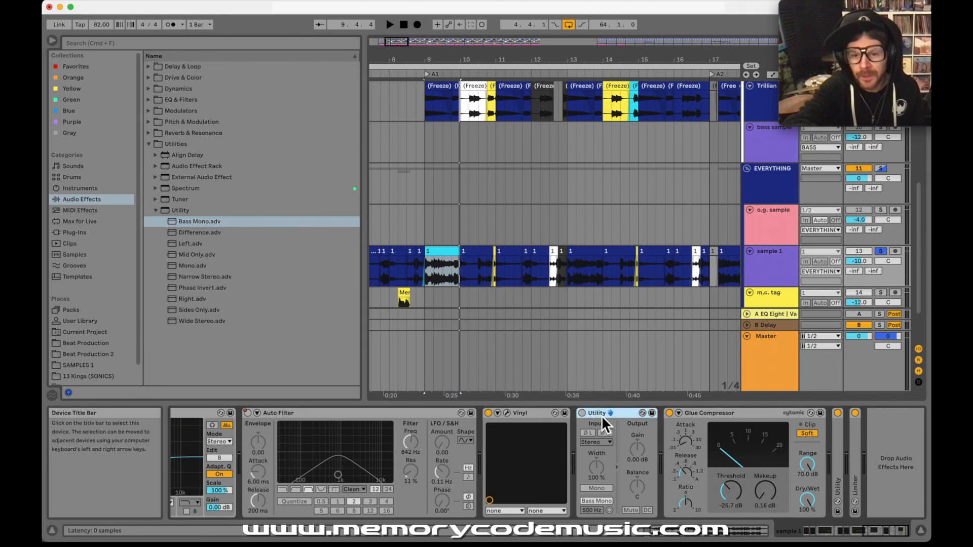
pyautogui.click(582, 414)
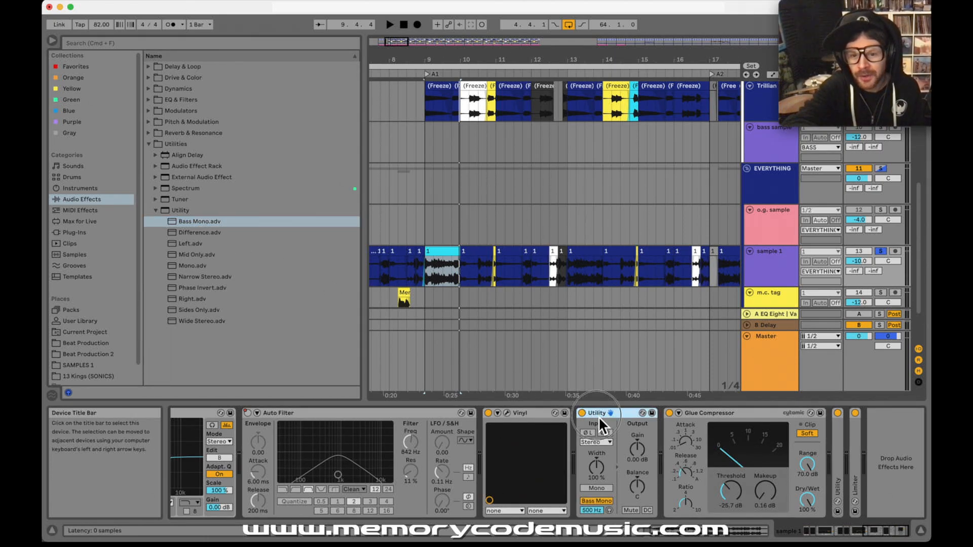
pyautogui.click(595, 511)
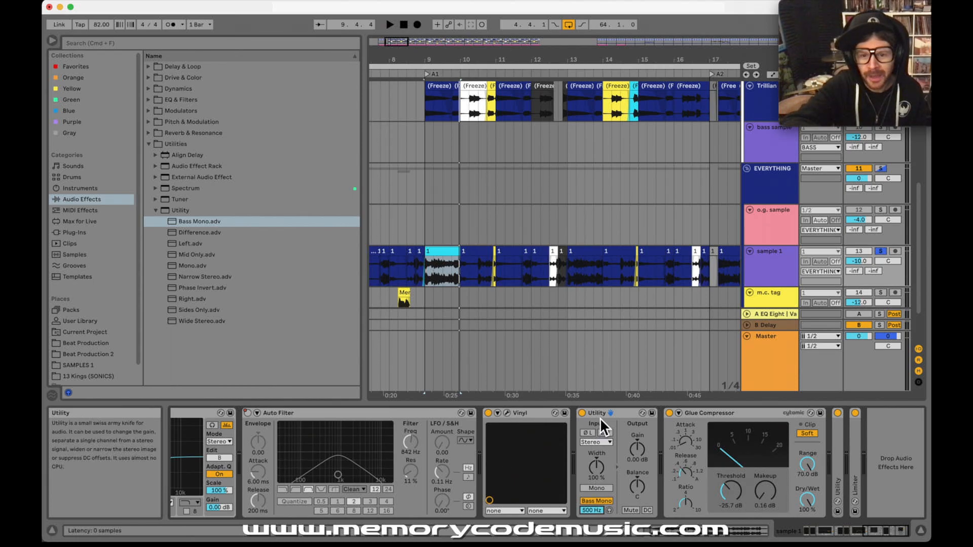
# Play the first clip on sample 1 from bar 9 with Bass Mono active
pyautogui.press('space')
pyautogui.click(449, 258)
pyautogui.click(441, 252)
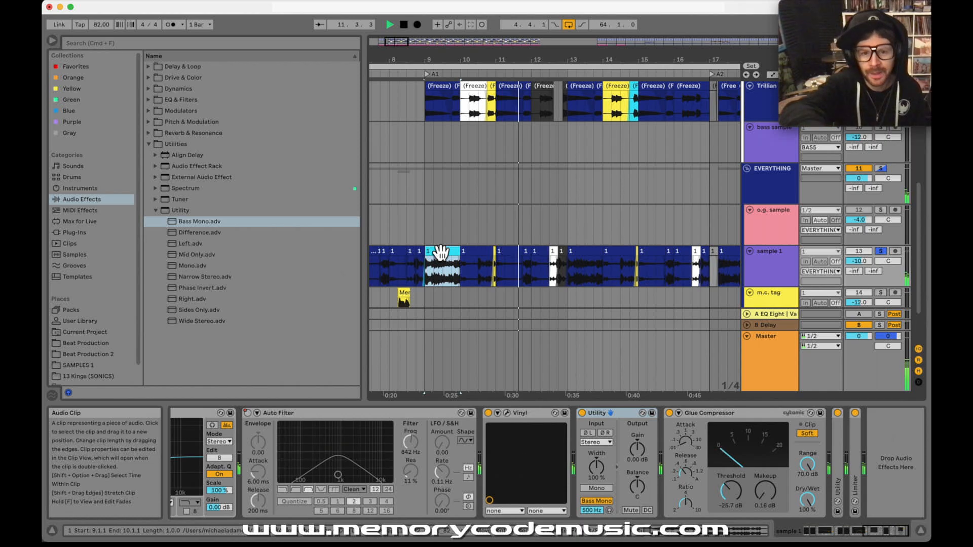
pyautogui.press('space')
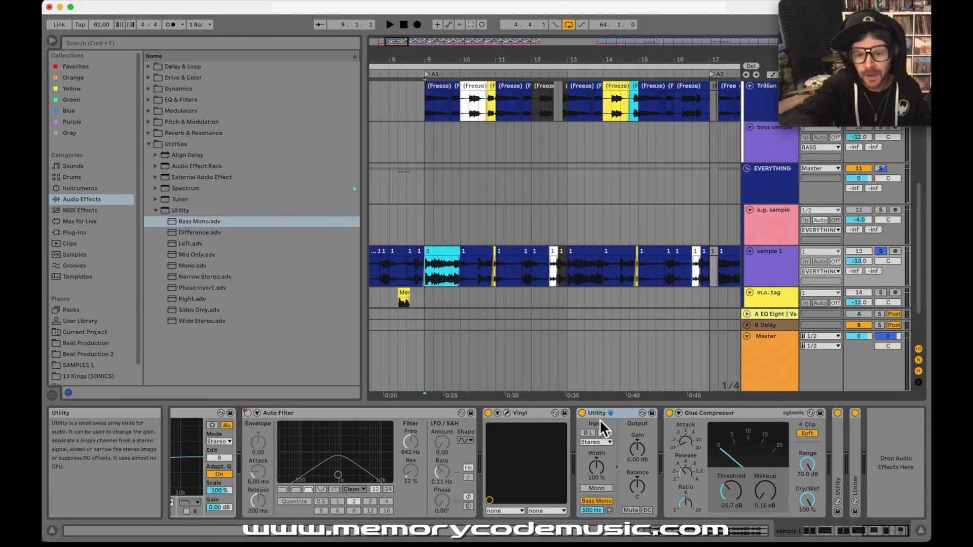
# Compare the start of bar 9 on sample 1 with its Utility device bypassed and reactivated
pyautogui.click(582, 413)
pyautogui.press('space')
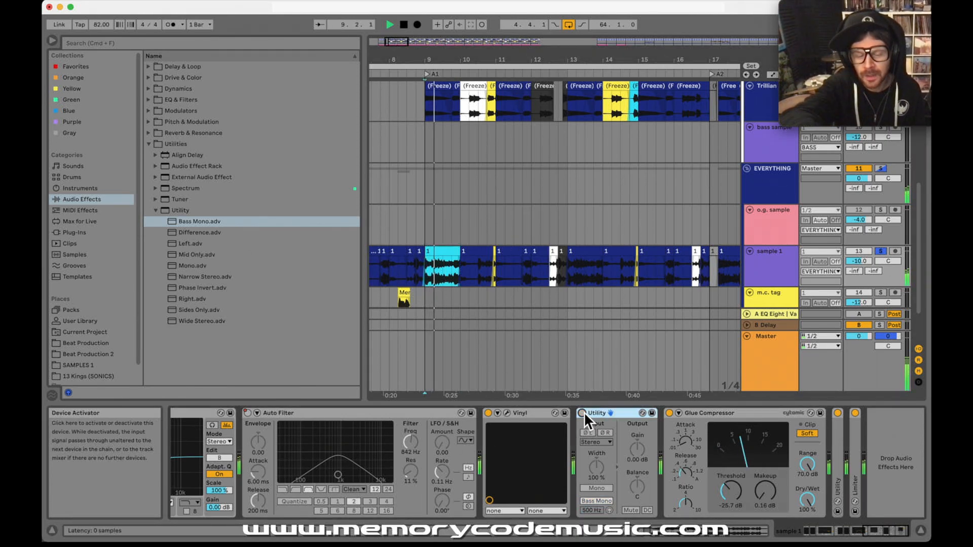
pyautogui.press('space')
pyautogui.click(583, 413)
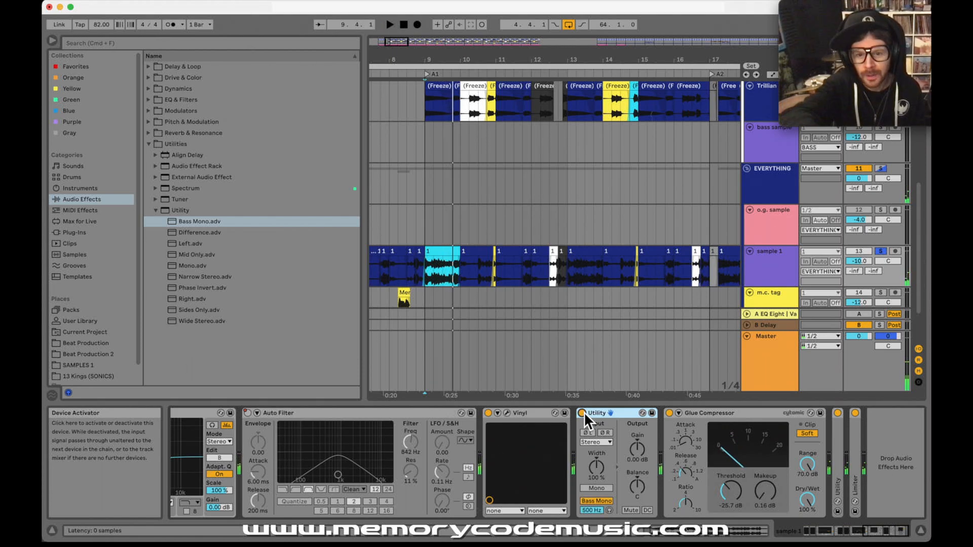
pyautogui.press('space')
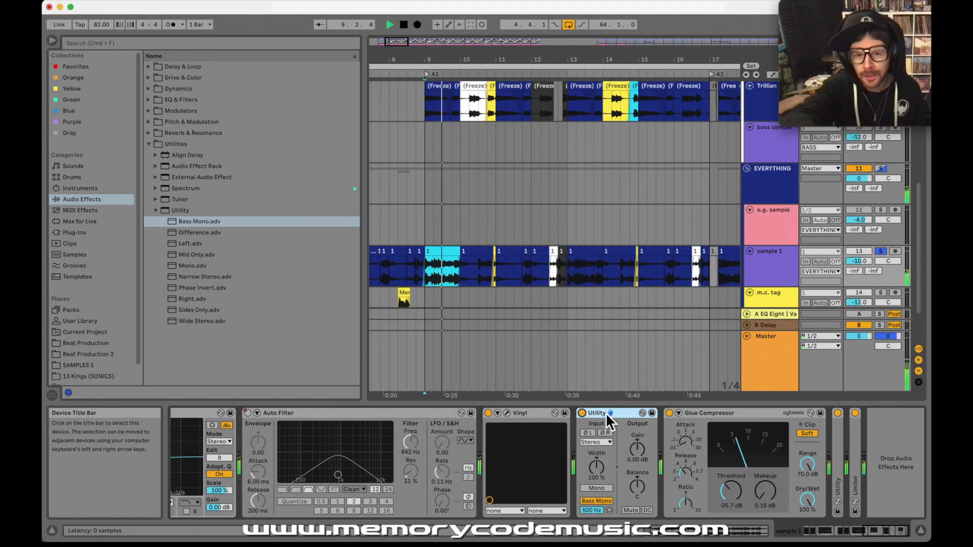
pyautogui.press('space')
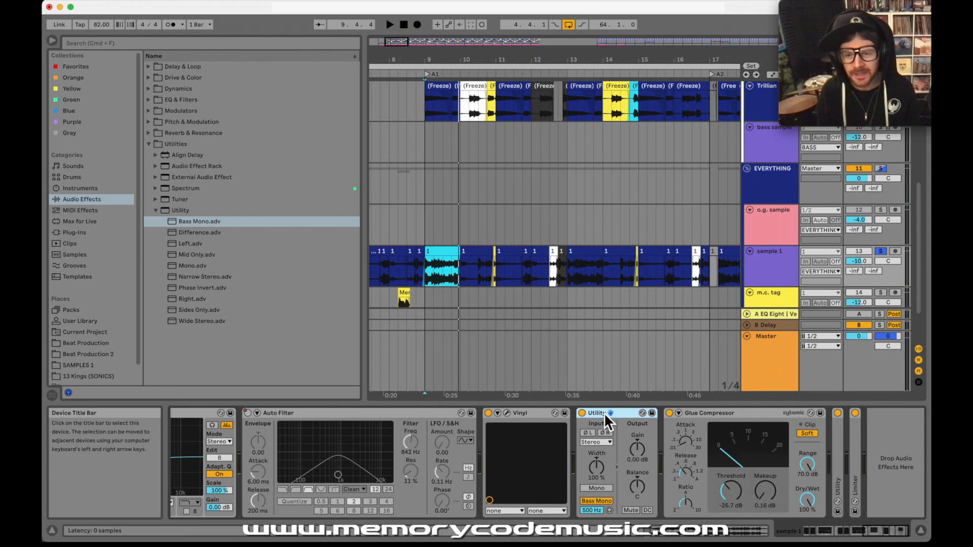
# Check the Sides Only device on the Master and return to the sample 1 track's devices
pyautogui.click(781, 341)
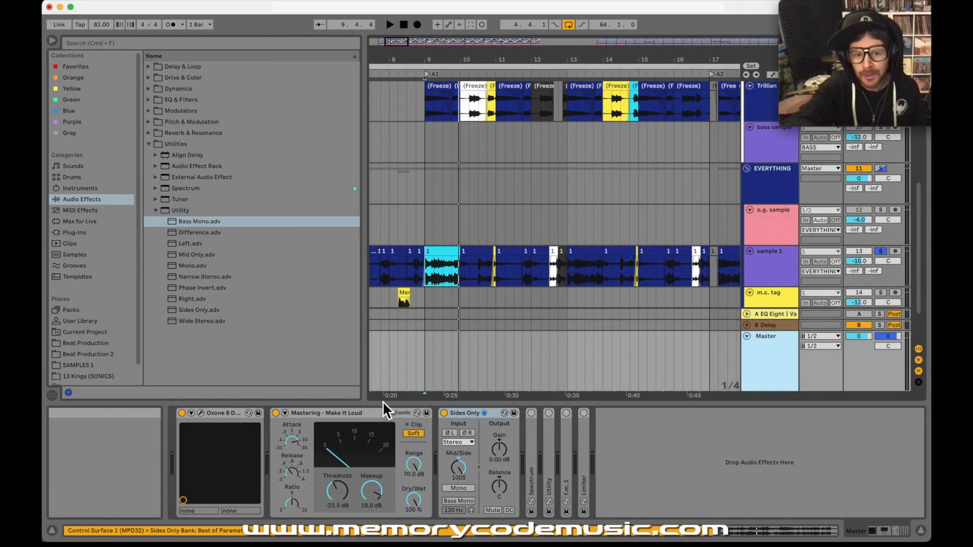
pyautogui.click(463, 417)
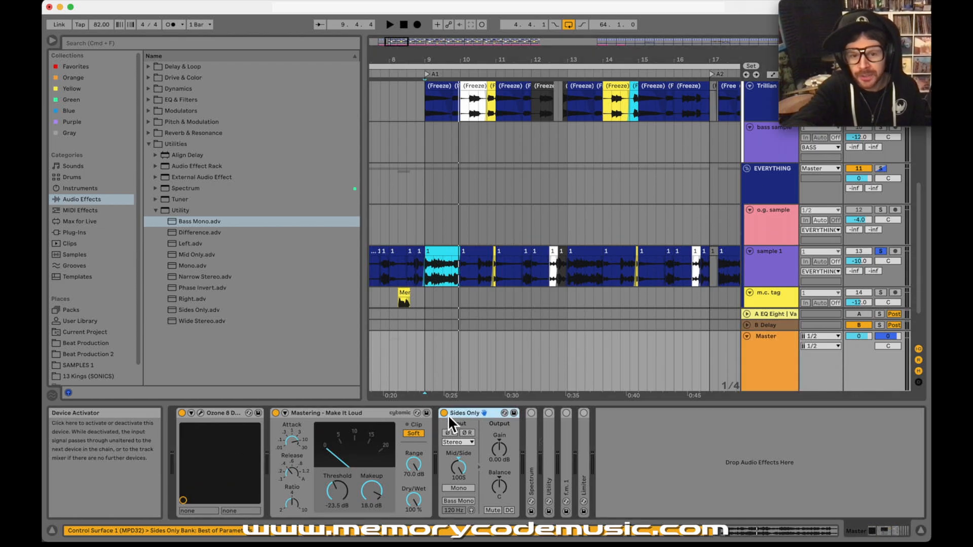
pyautogui.click(770, 252)
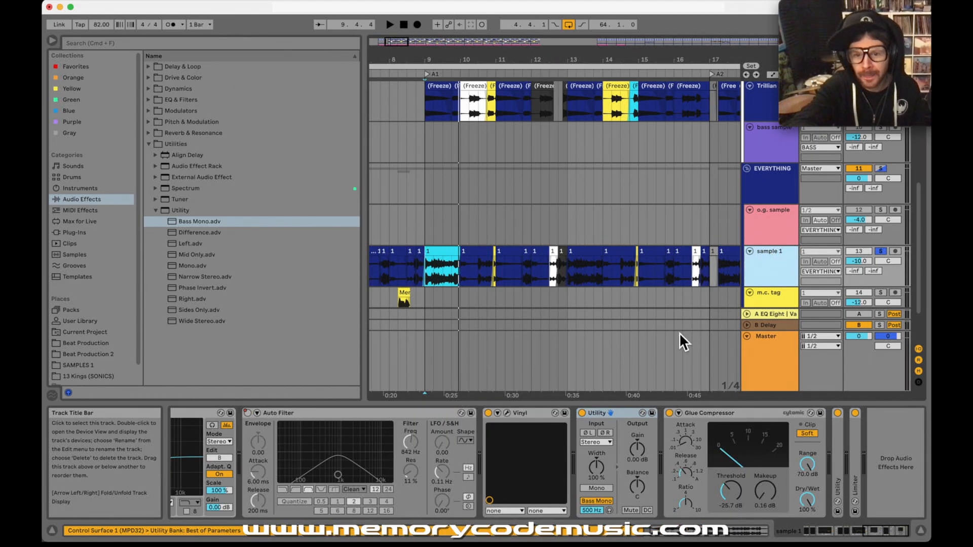
# Turn off solo on the sample 1 track and play the full mix from bar 9 with Bass Mono active
pyautogui.click(880, 252)
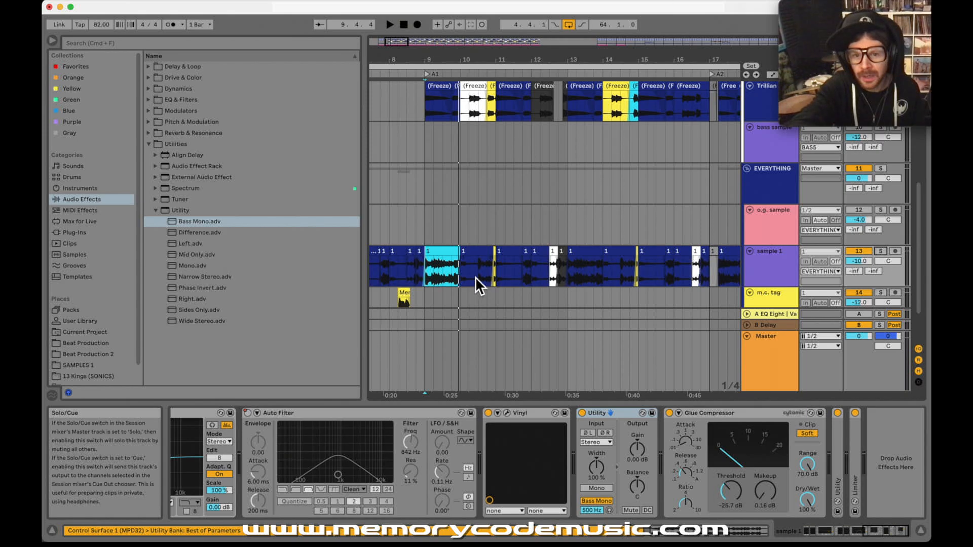
pyautogui.click(425, 272)
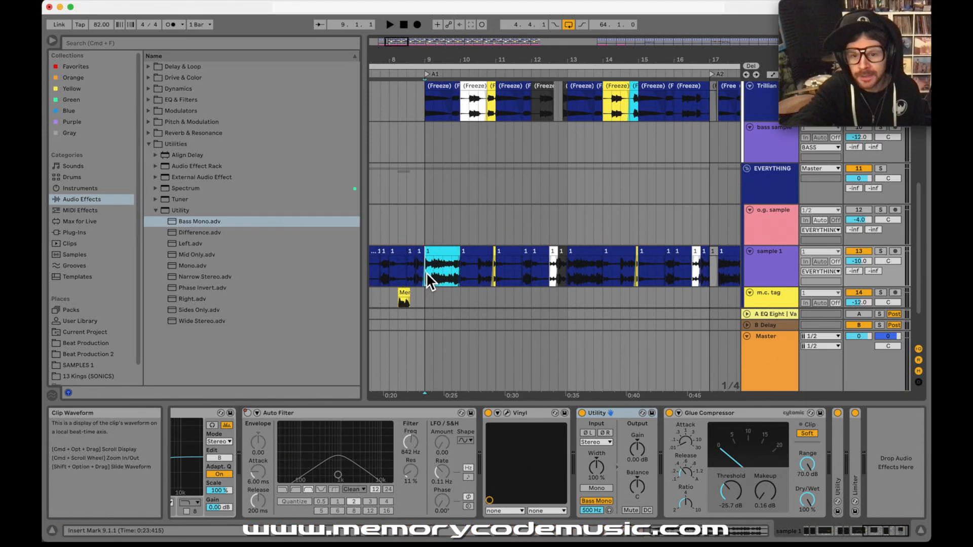
pyautogui.press('space')
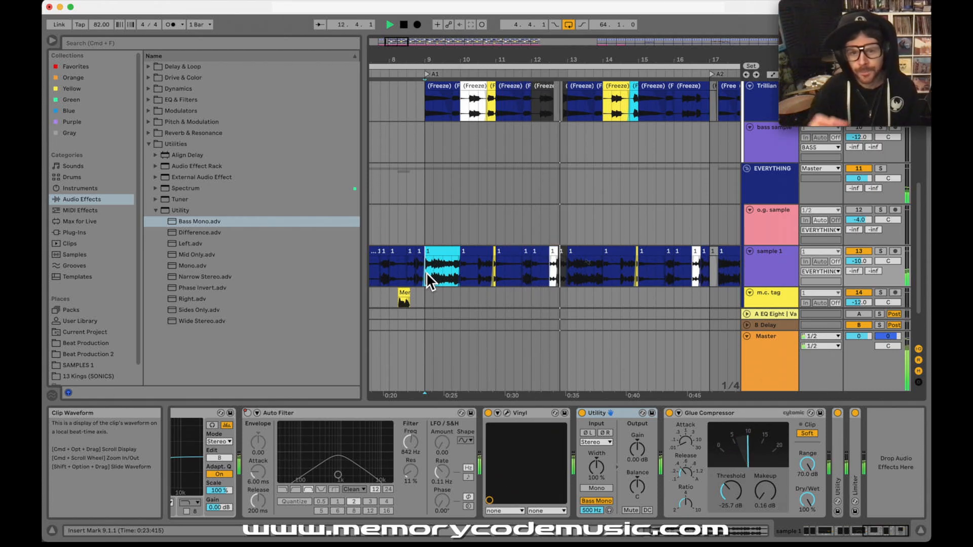
pyautogui.press('space')
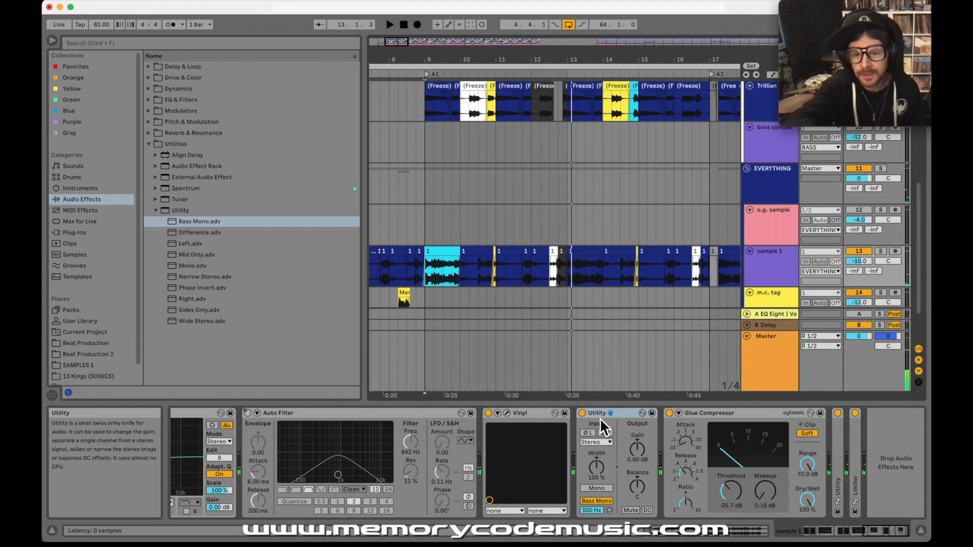
# Compare the full mix from bar 9 with sample 1's Utility device bypassed and reactivated
pyautogui.click(582, 413)
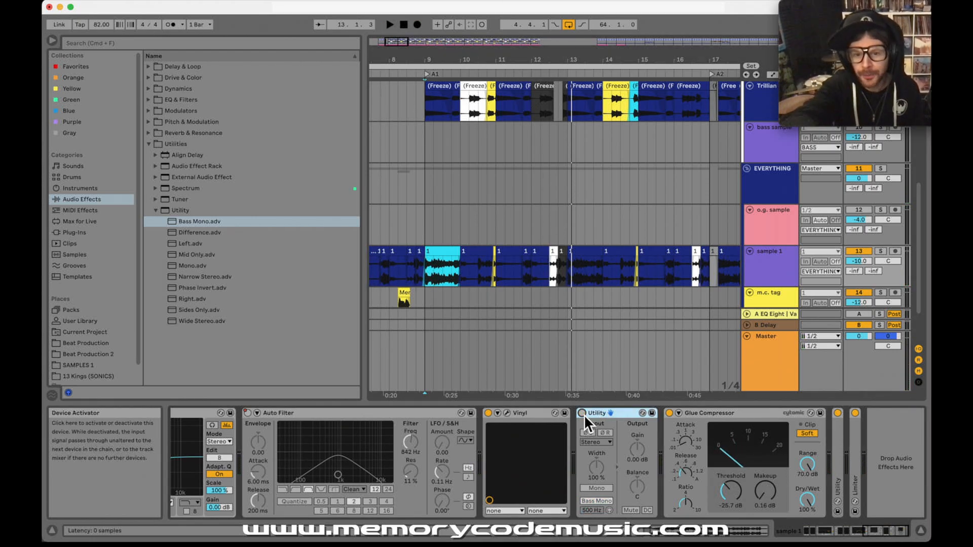
pyautogui.press('space')
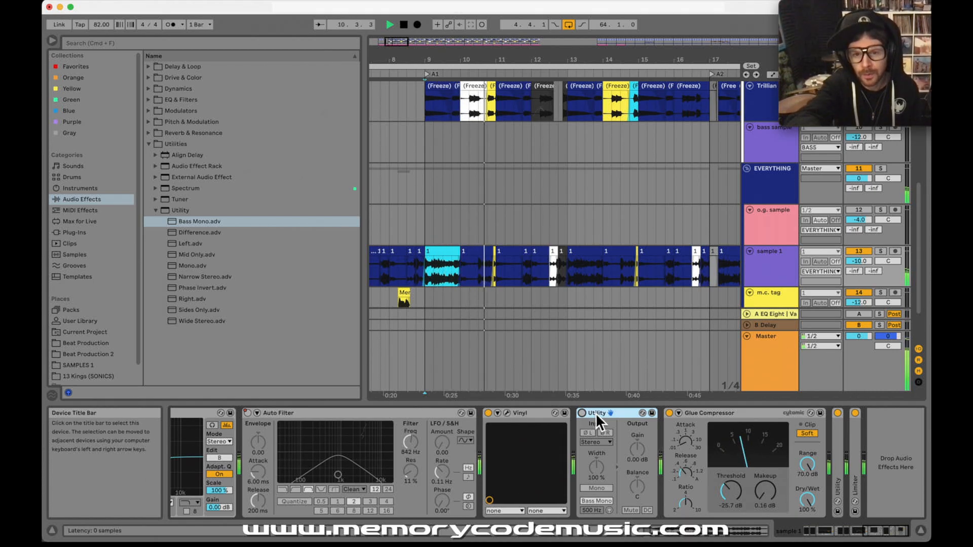
pyautogui.press('space')
pyautogui.press('space')
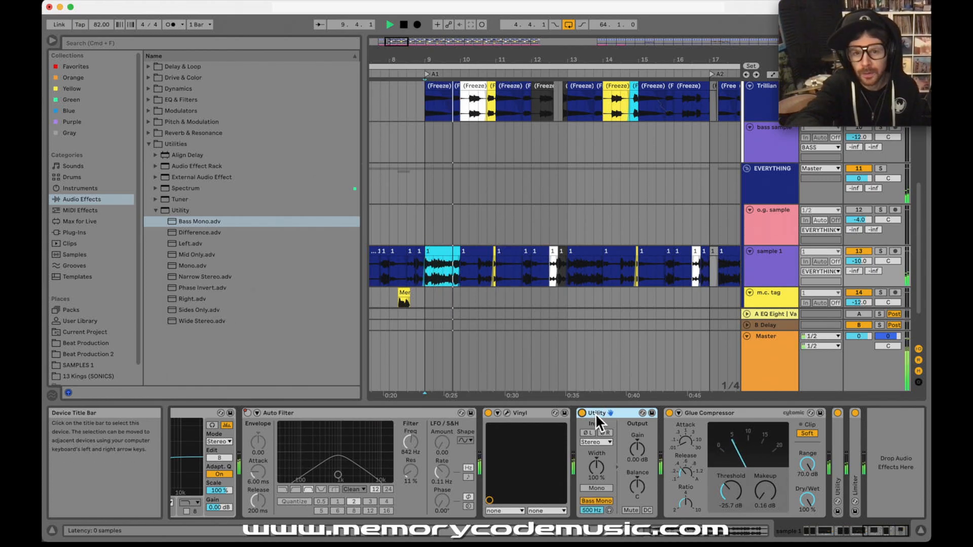
pyautogui.press('space')
pyautogui.click(600, 413)
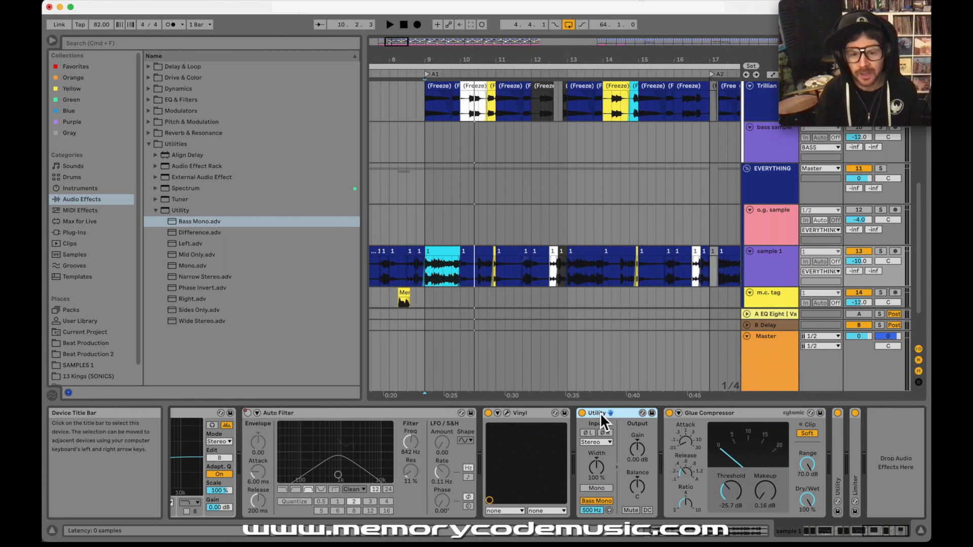
# Set the insert marker at bar 9 on sample 1 and highlight the Sides Only preset of Utility in the browser
pyautogui.click(427, 269)
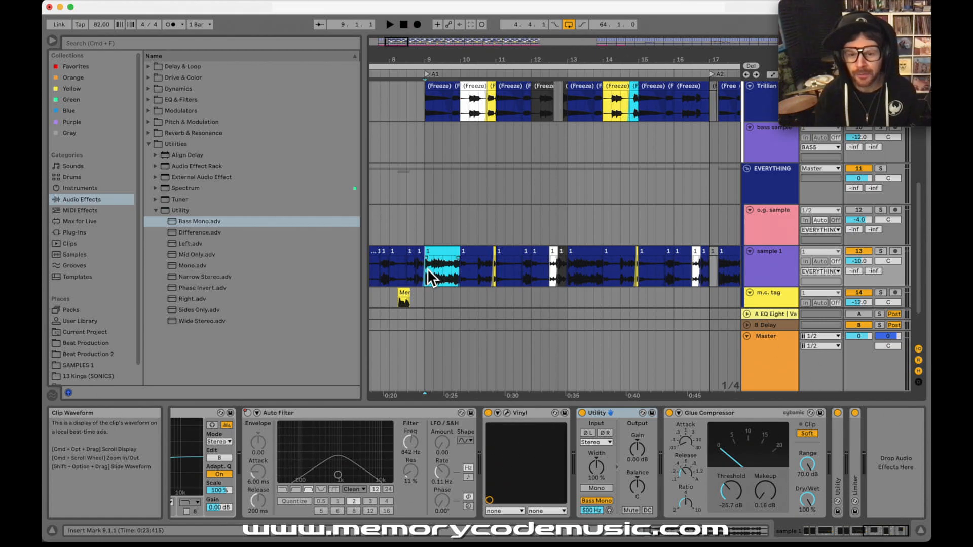
pyautogui.press('Down')
pyautogui.press('Down')
pyautogui.press('Down')
pyautogui.press('Down')
pyautogui.press('Down')
pyautogui.press('Down')
pyautogui.press('Down')
pyautogui.press('Down')
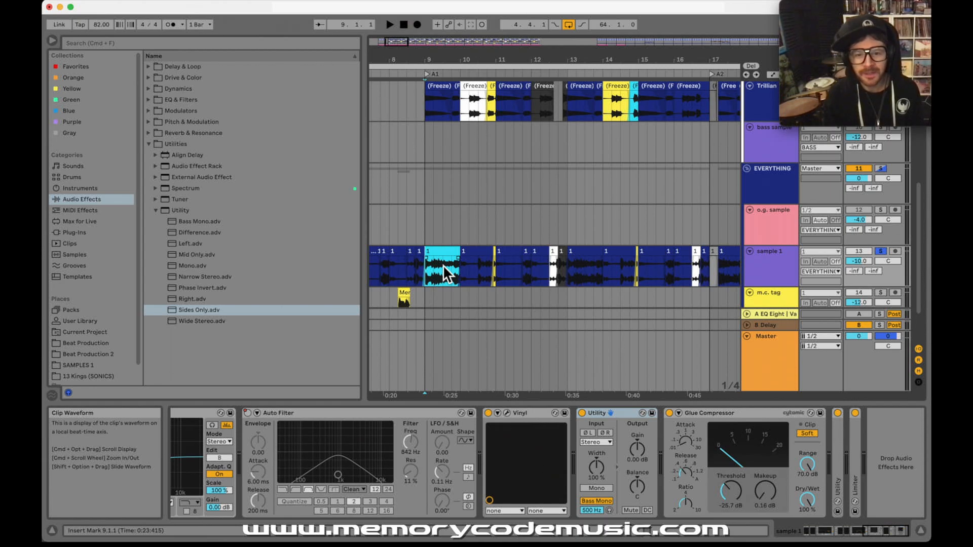
# Review sample 1's EQ Eight curve and its Ozone 8 Dynamics settings during playback from bar 9
pyautogui.hscroll(-5, 459, 477)
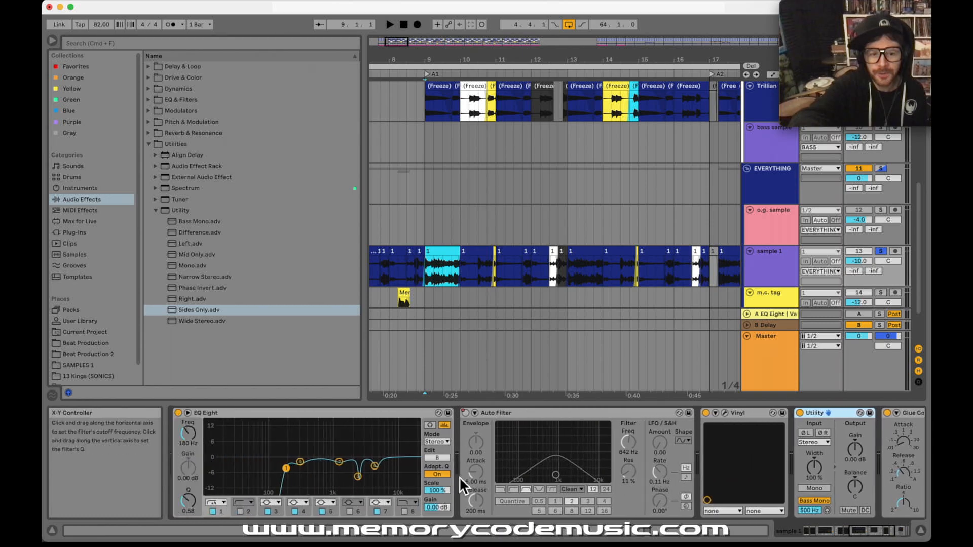
pyautogui.click(270, 416)
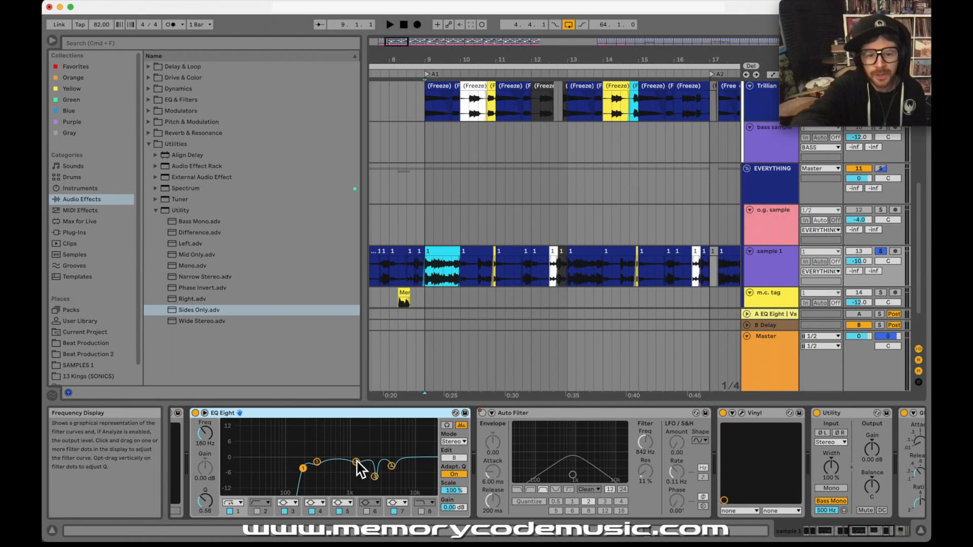
pyautogui.hscroll(-3, 384, 467)
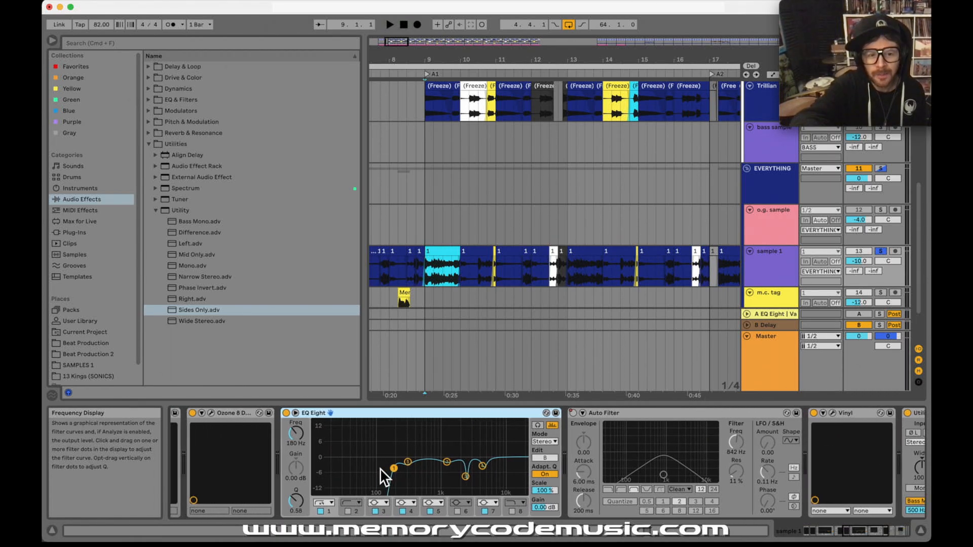
pyautogui.click(213, 414)
pyautogui.press('space')
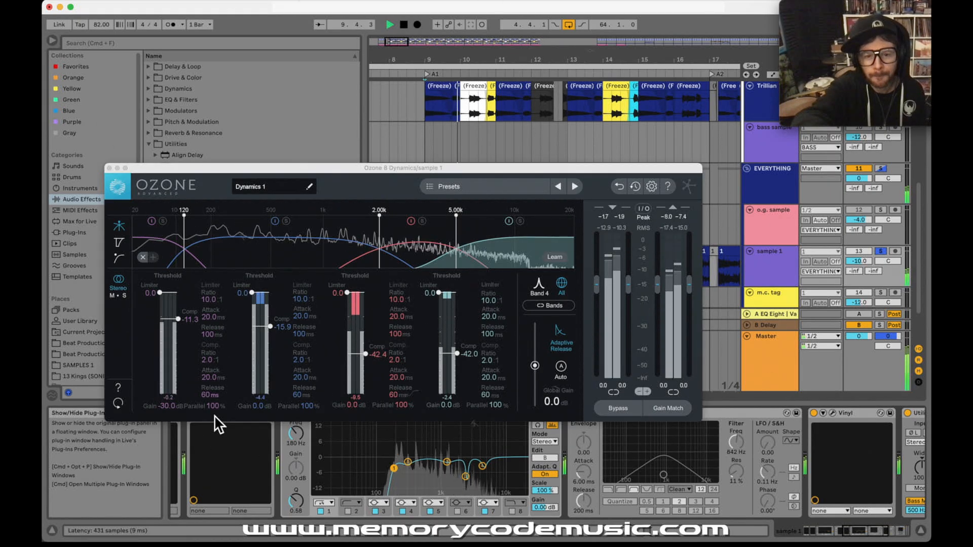
pyautogui.press('space')
pyautogui.click(110, 168)
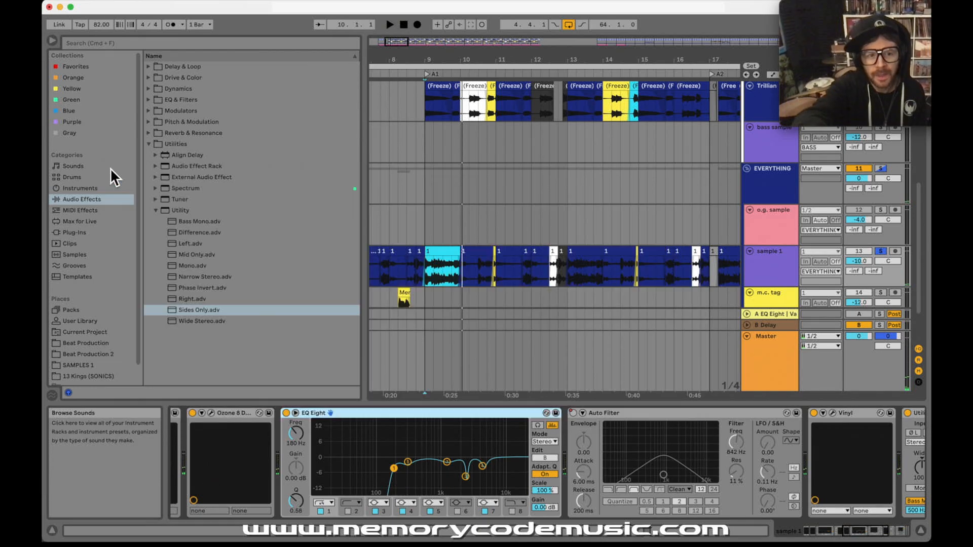
# Check the Glue Compressor's gain reduction on sample 1 during playback from bar 9
pyautogui.hscroll(5, 398, 442)
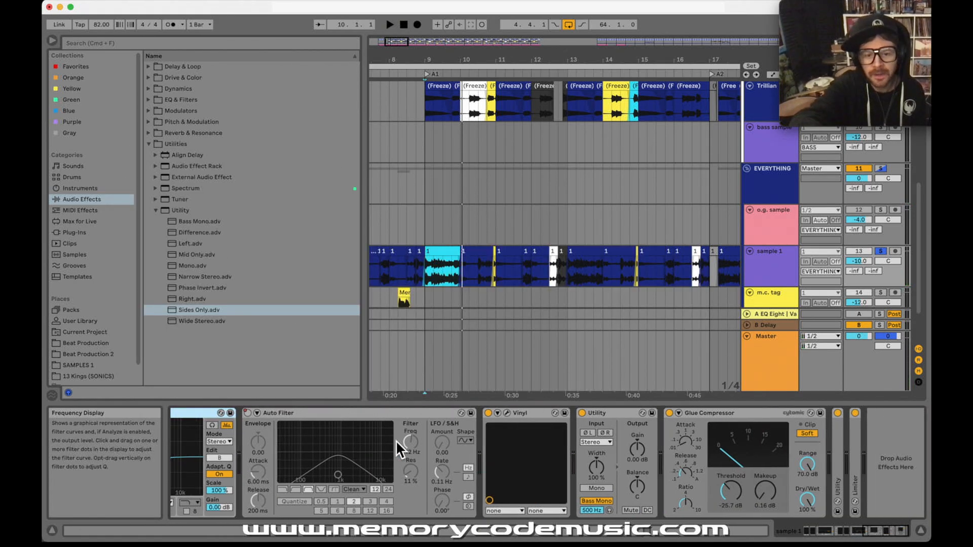
pyautogui.click(728, 414)
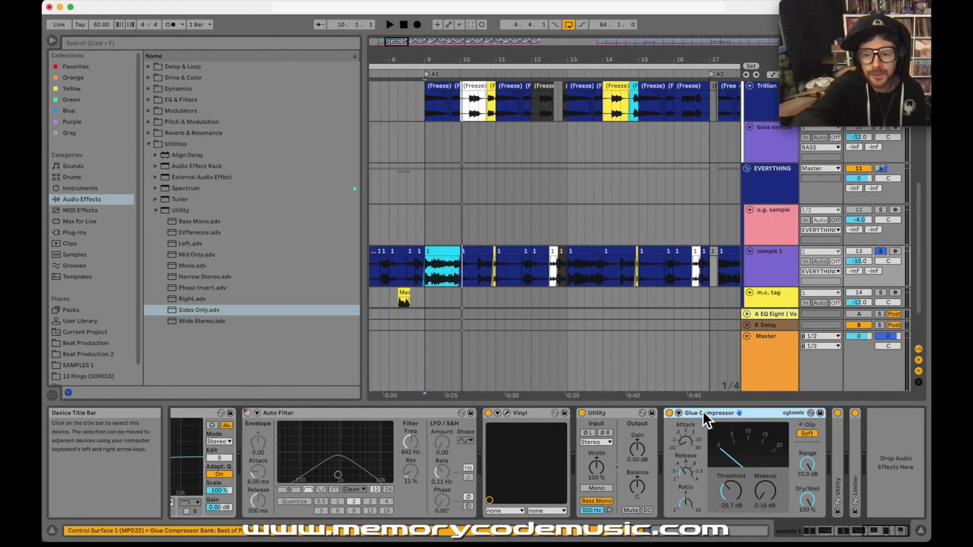
pyautogui.press('space')
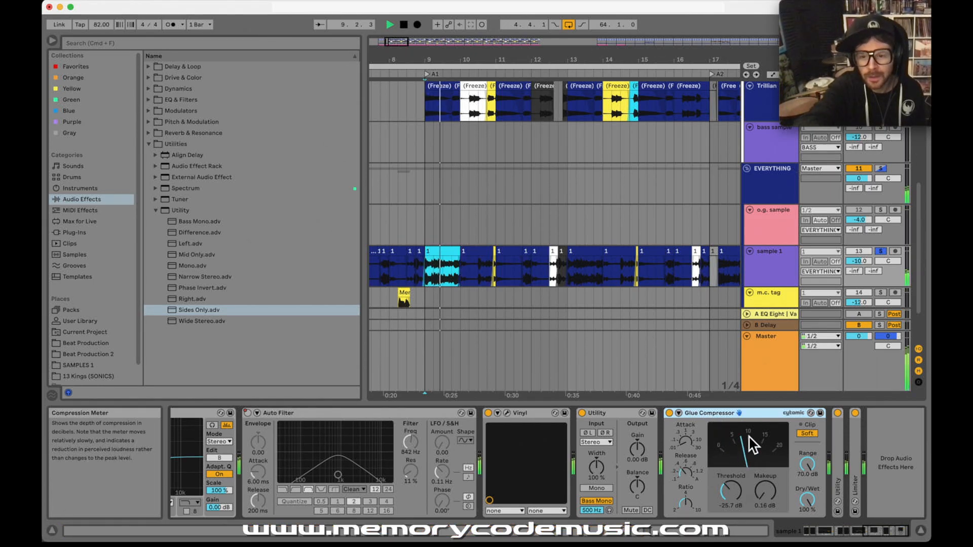
pyautogui.press('space')
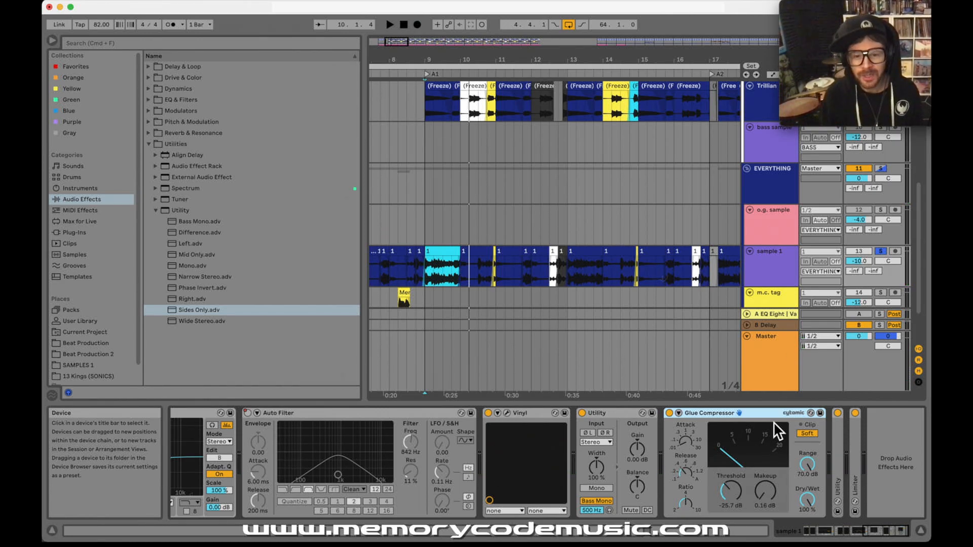
# Return to sample 1's Utility device and review its Bass Mono frequency, with the insert marker at bar 9
pyautogui.click(618, 413)
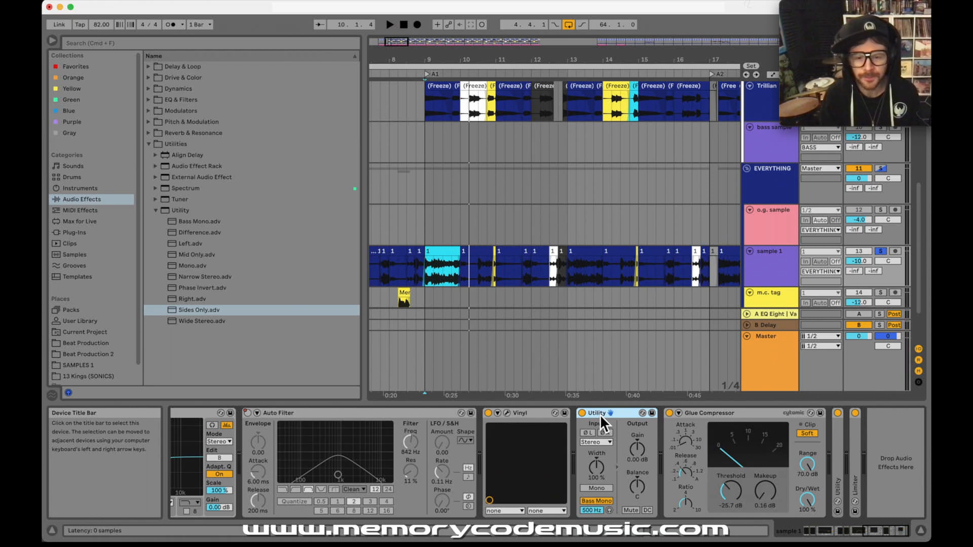
pyautogui.click(430, 276)
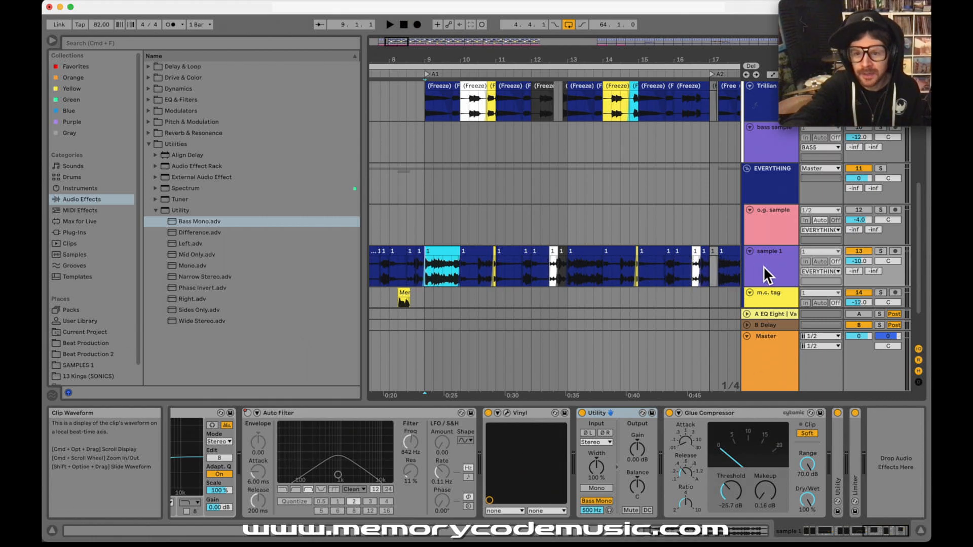
pyautogui.click(780, 260)
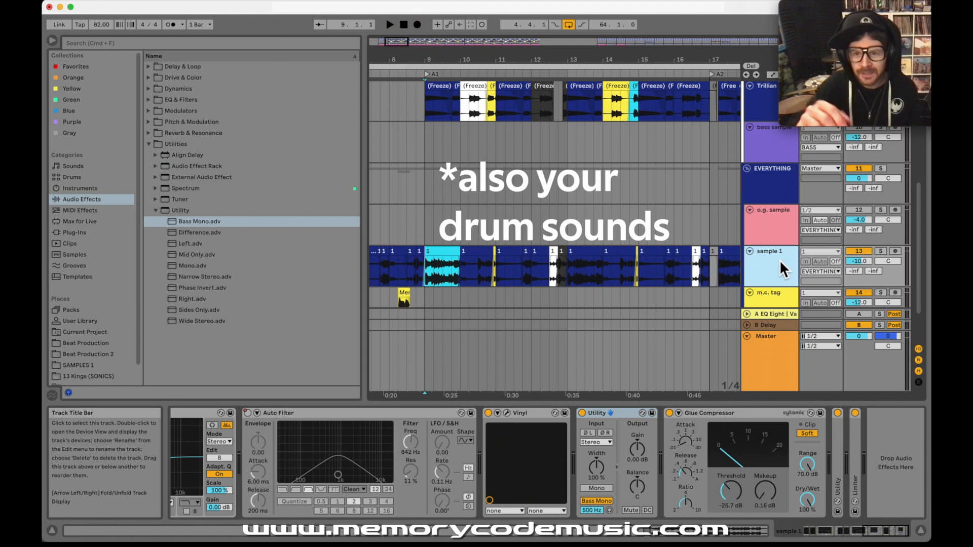
pyautogui.click(596, 511)
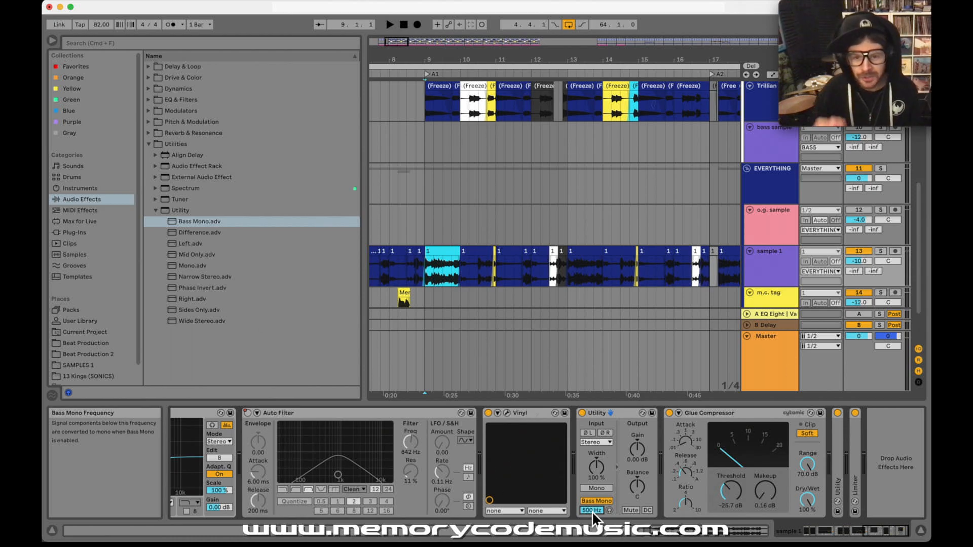
# Add the Bass Mono preset of Utility to the Master chain between the Ozone 8 device and the Mastering - Make It Loud compressor
pyautogui.click(769, 351)
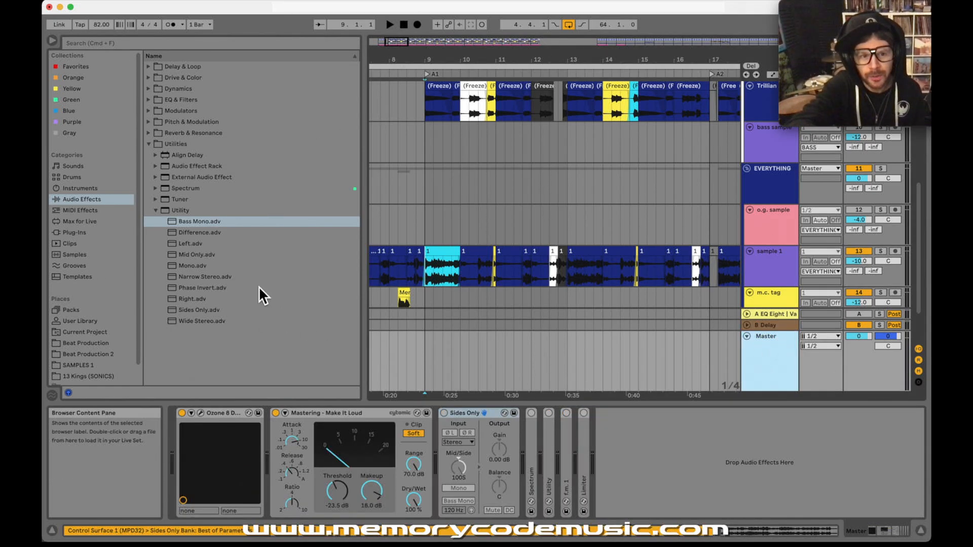
pyautogui.click(193, 223)
pyautogui.moveTo(194, 221); pyautogui.dragTo(272, 428)
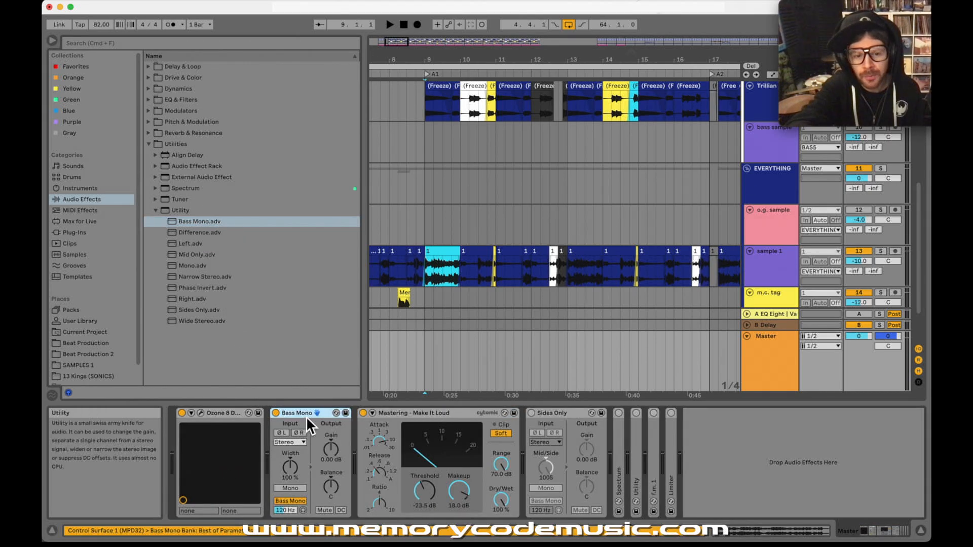
pyautogui.click(392, 414)
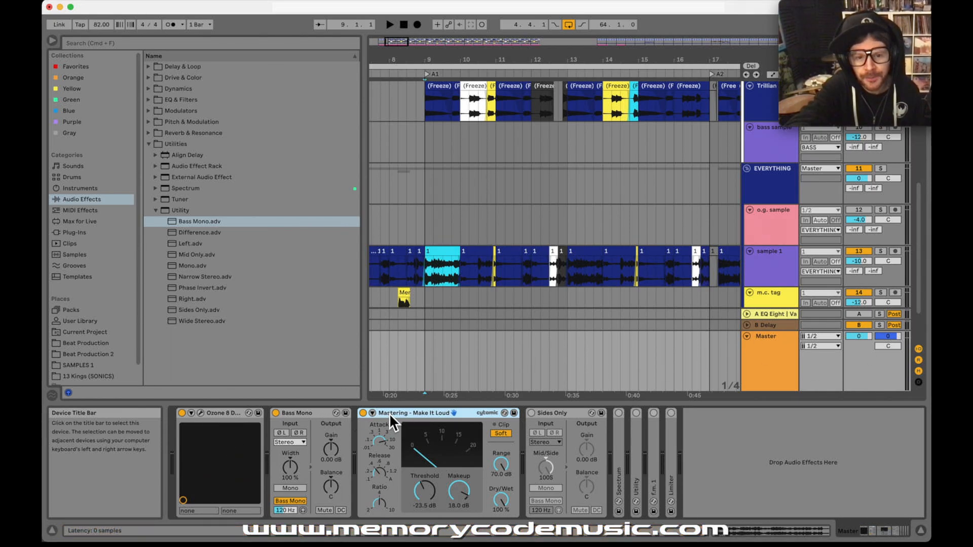
# Examine the Bass Mono frequency setting of the new Bass Mono device on the Master
pyautogui.click(286, 511)
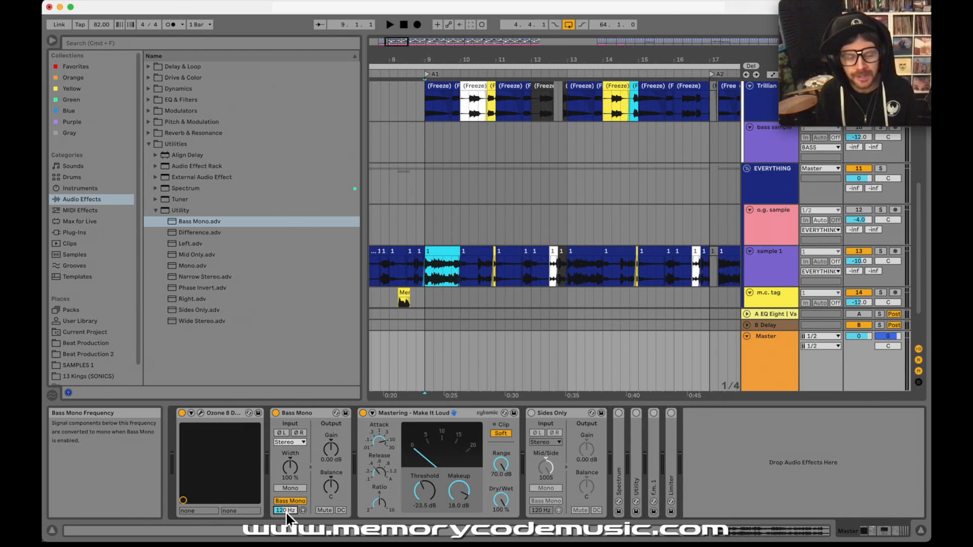
pyautogui.click(287, 513)
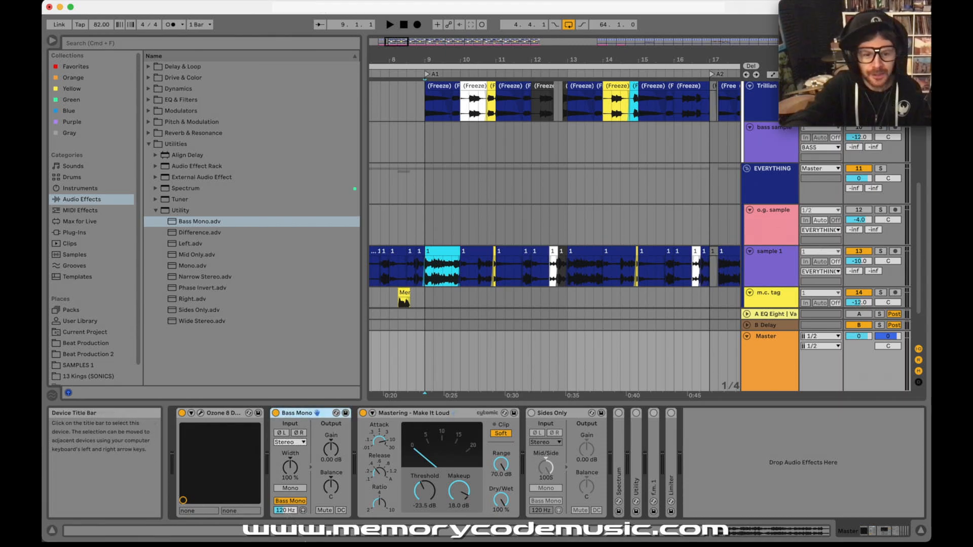
pyautogui.click(292, 514)
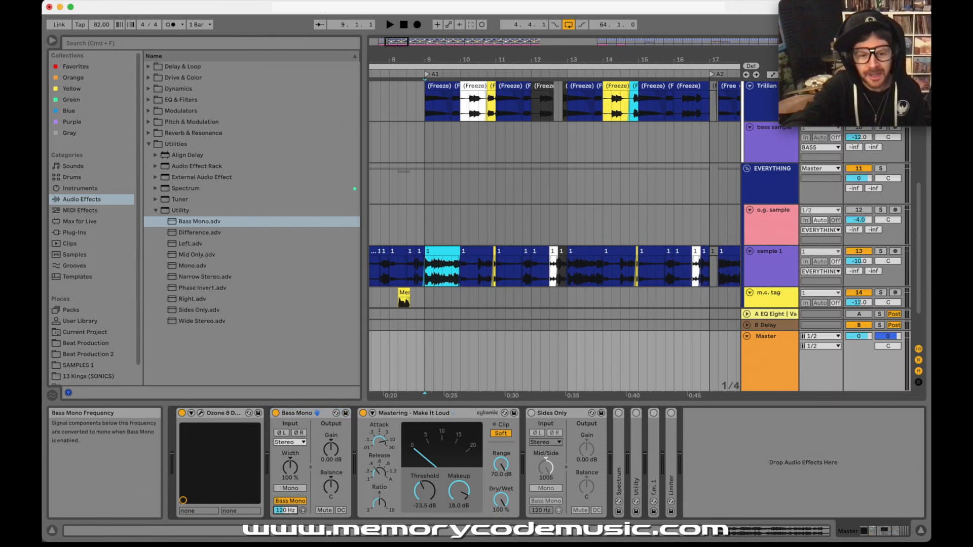